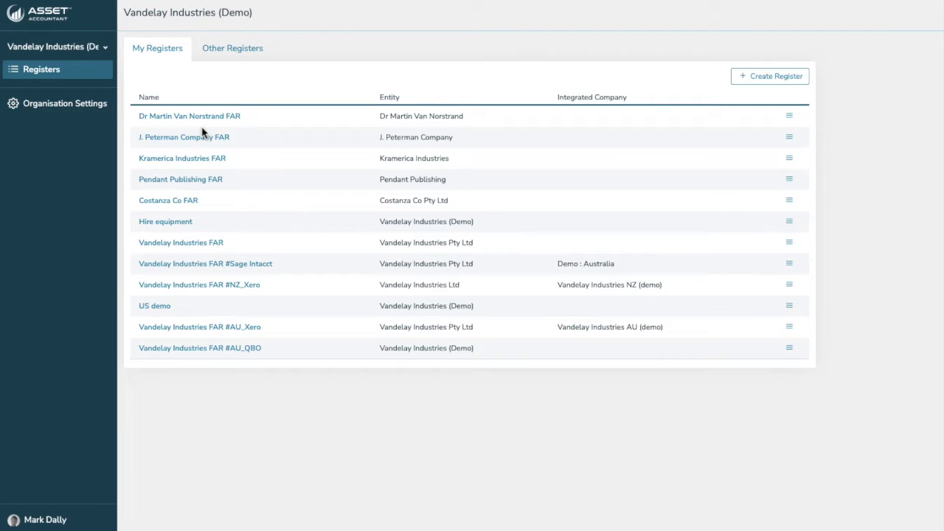
Open the Vandelay Industries FAR #AU_QBO register and review its view and export options, keeping Tax View
left_click(192, 348)
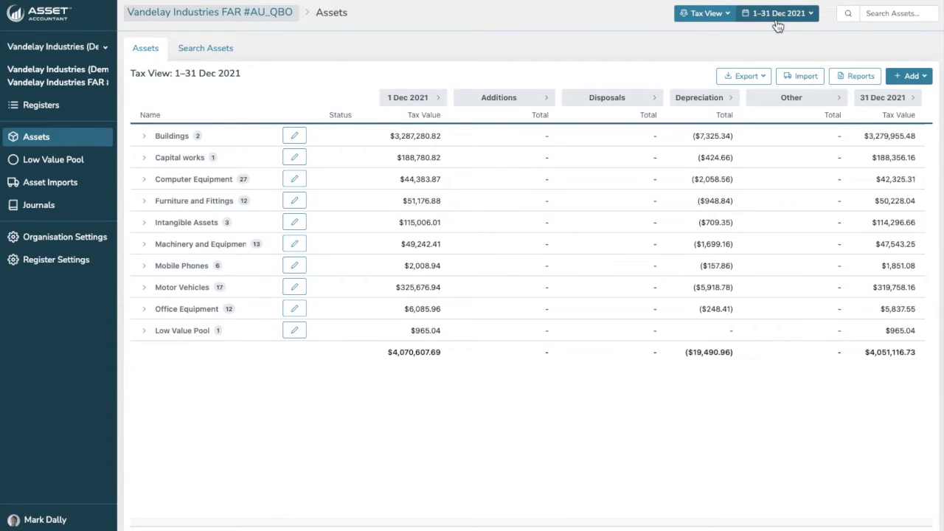
left_click(732, 17)
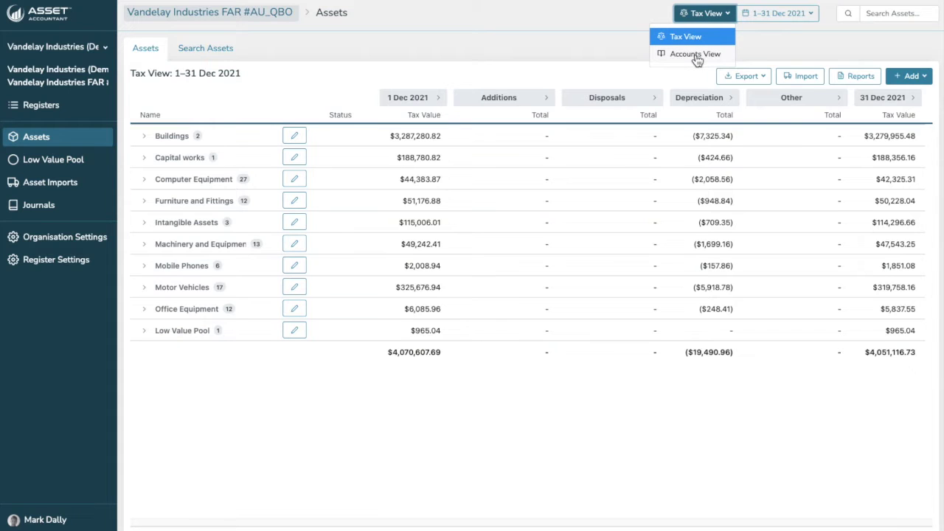
left_click(605, 27)
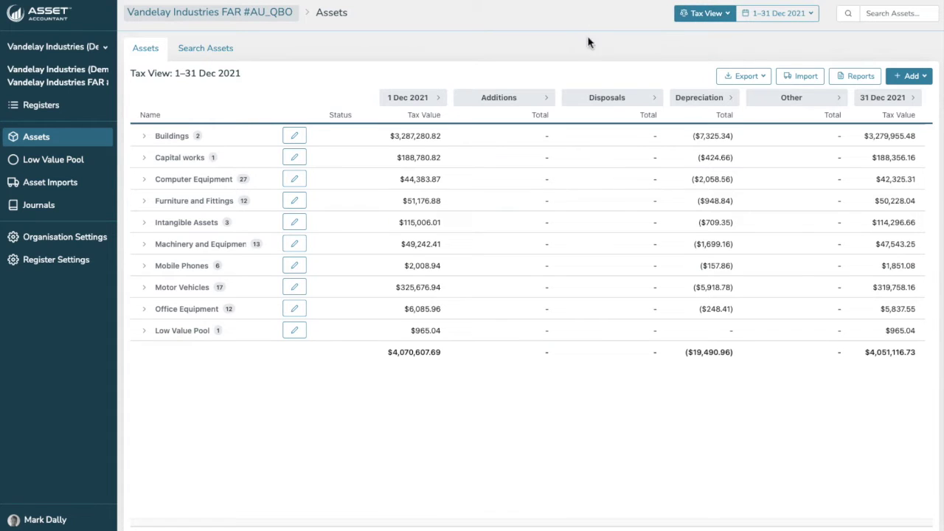
left_click(759, 79)
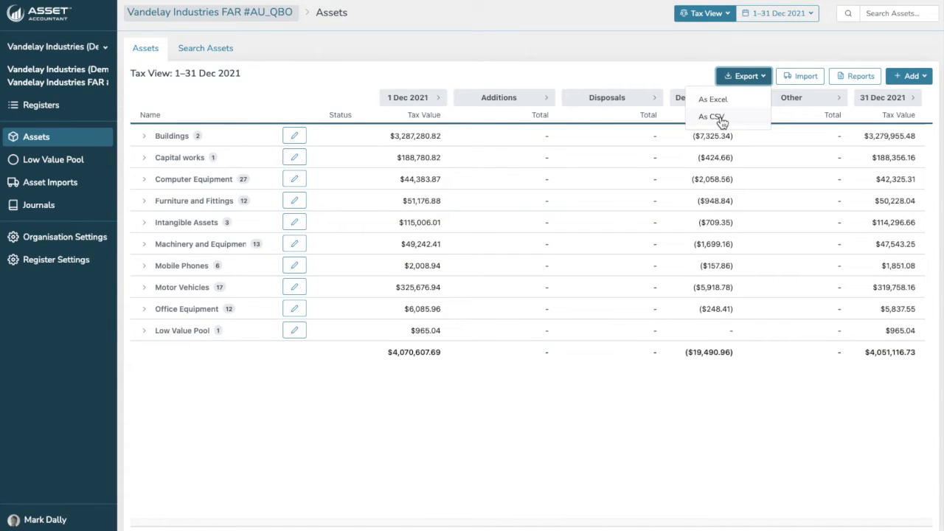
left_click(708, 71)
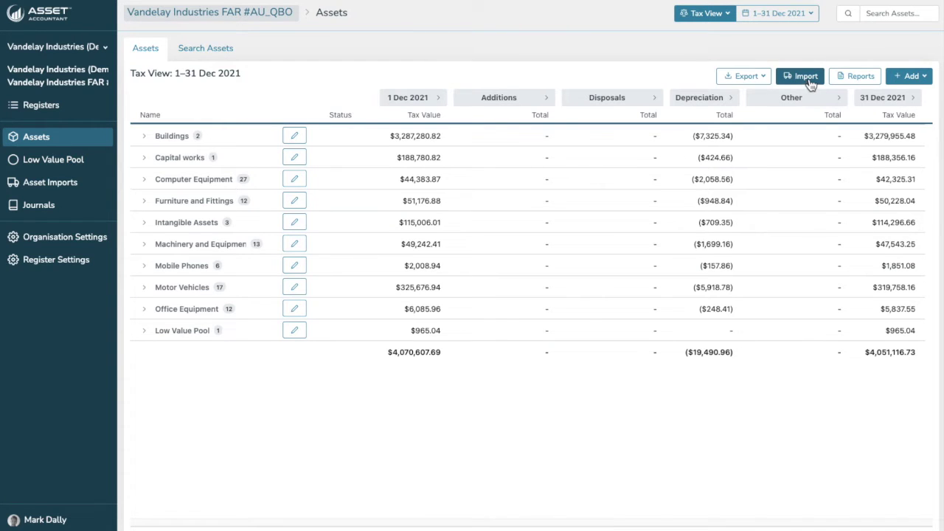
Review the report type, Tax regime and PDF format options, then cancel without generating a report
left_click(858, 79)
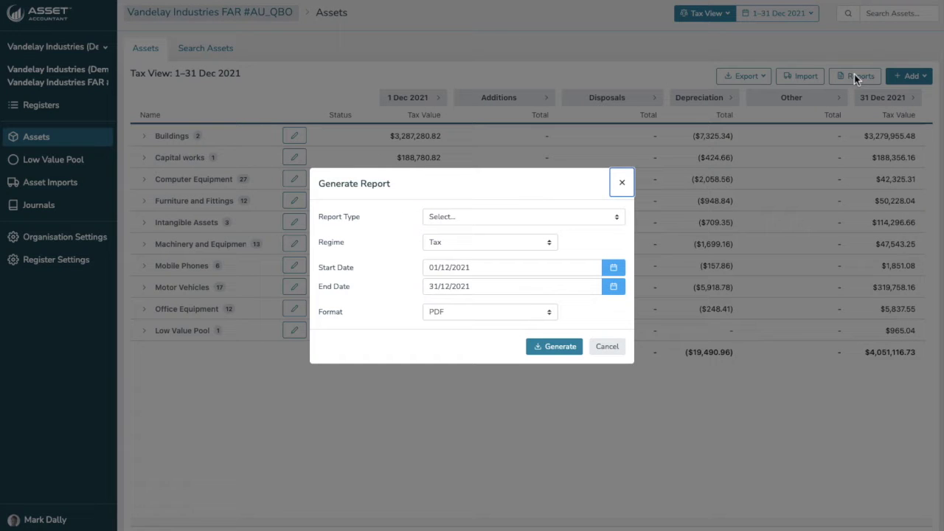
left_click(452, 219)
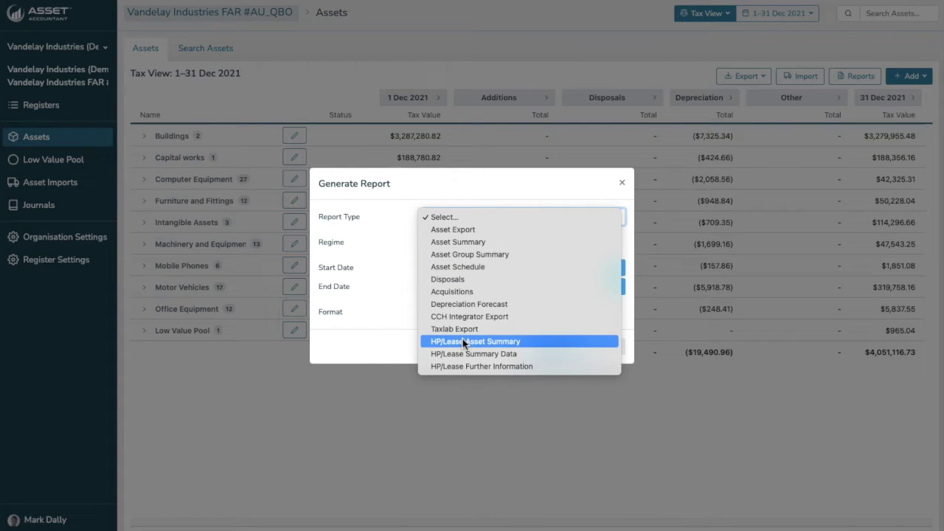
left_click(400, 238)
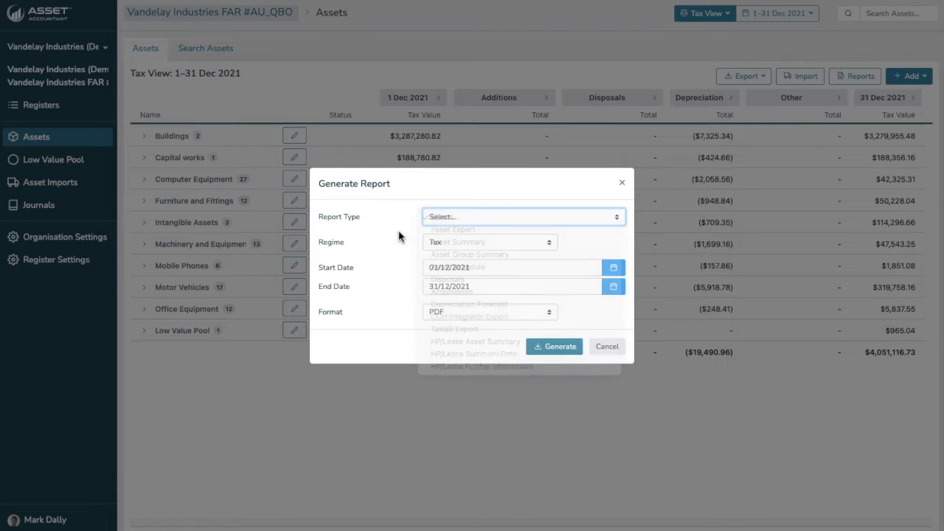
left_click(484, 251)
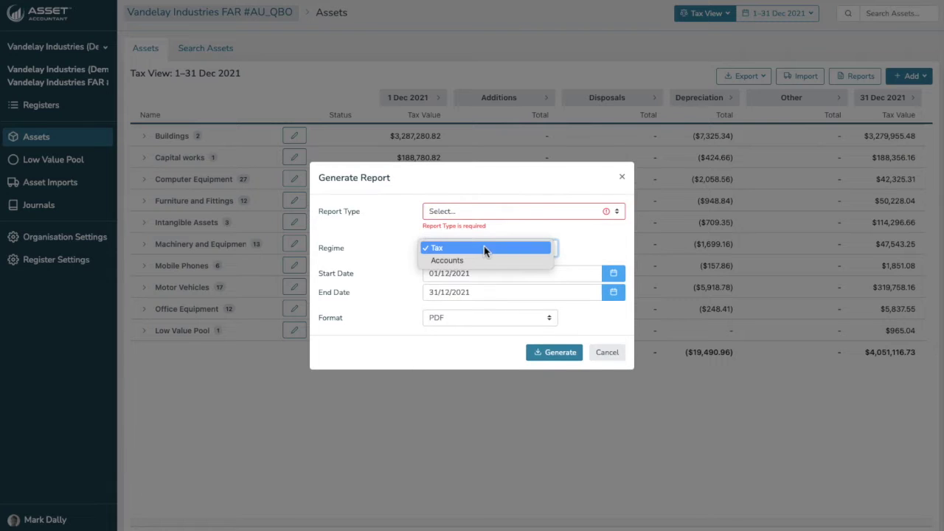
left_click(400, 279)
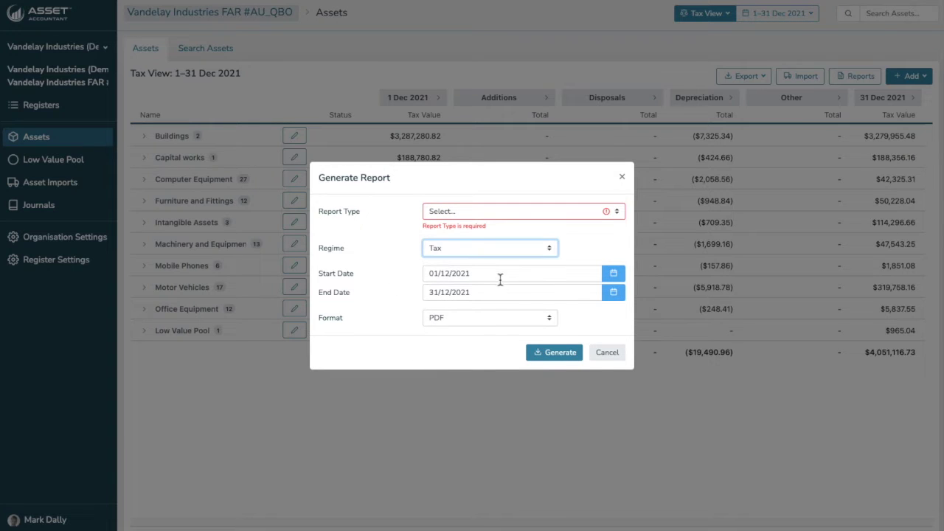
left_click(455, 322)
left_click(406, 343)
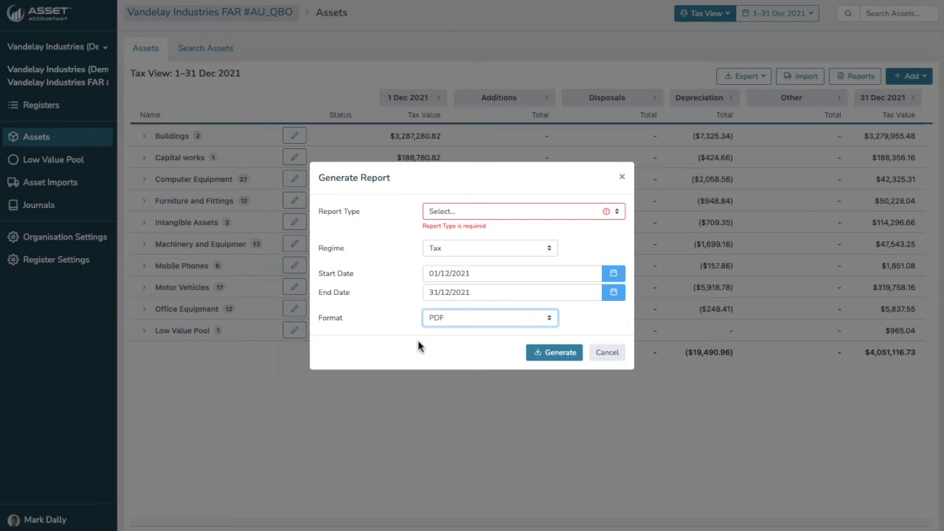
left_click(608, 356)
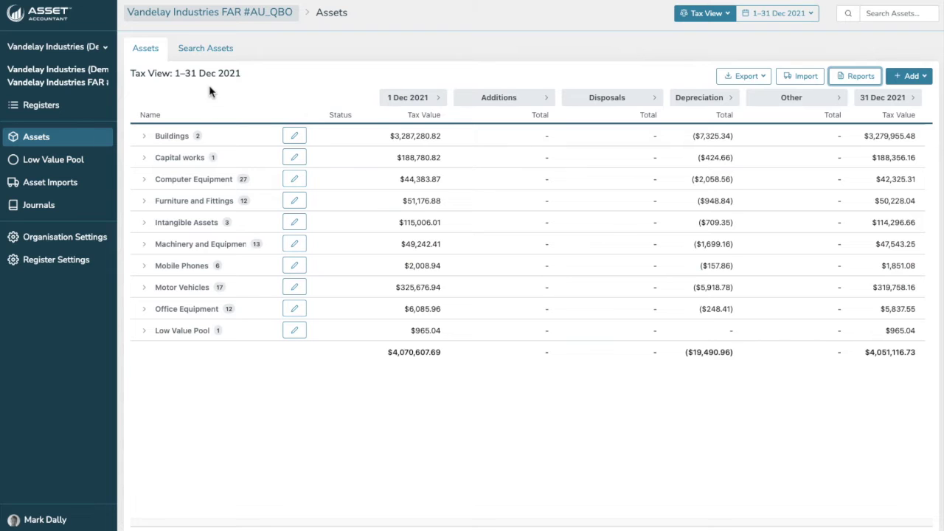
left_click(212, 60)
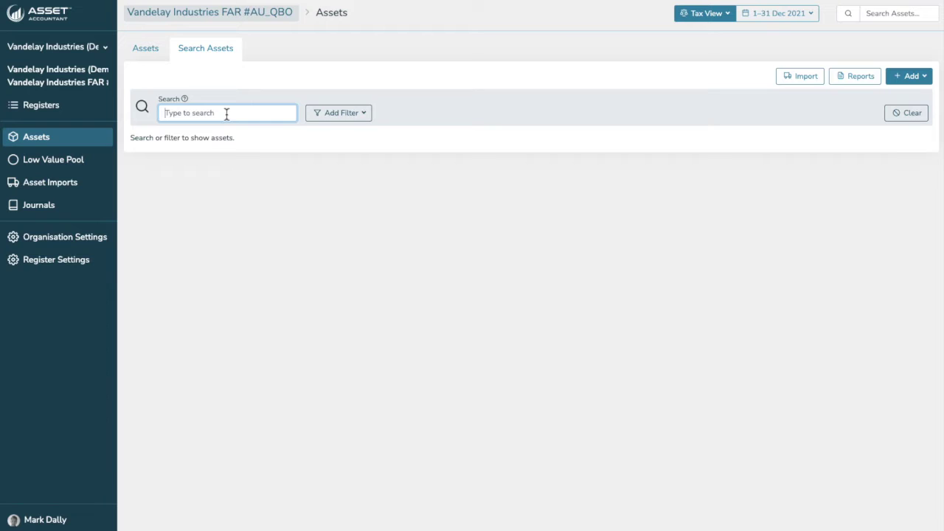
type("server")
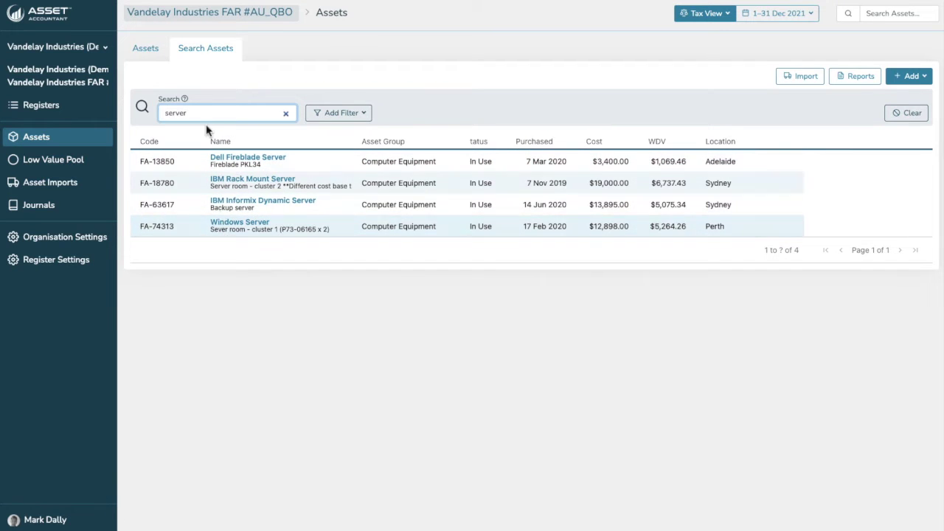
left_click(364, 119)
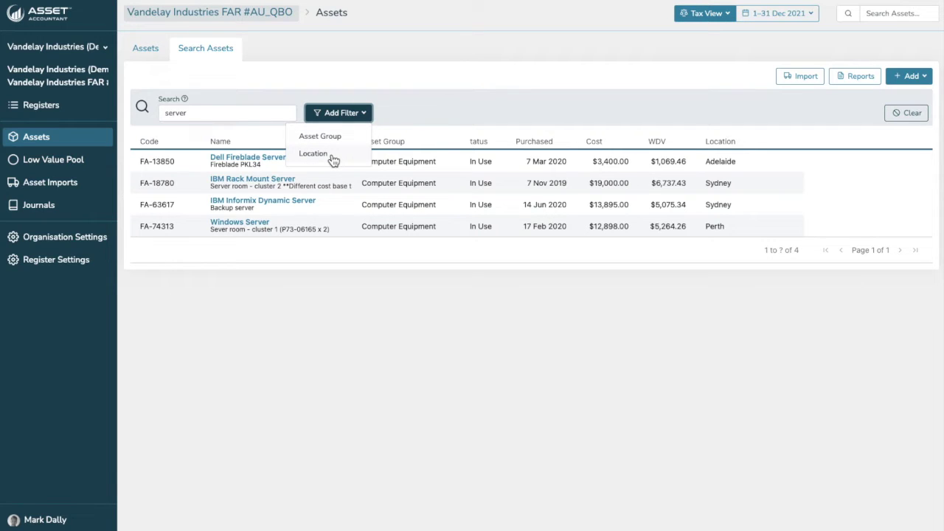
double_click(265, 112)
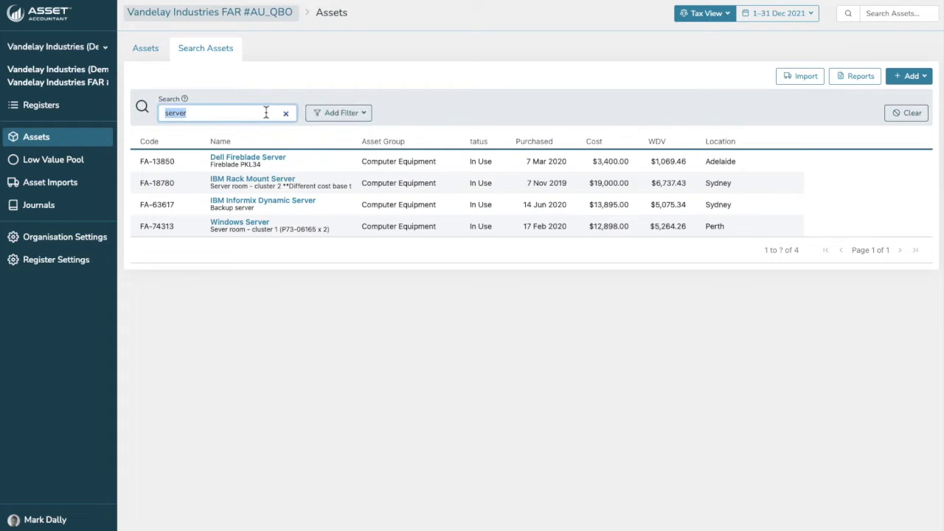
key("BackSpace")
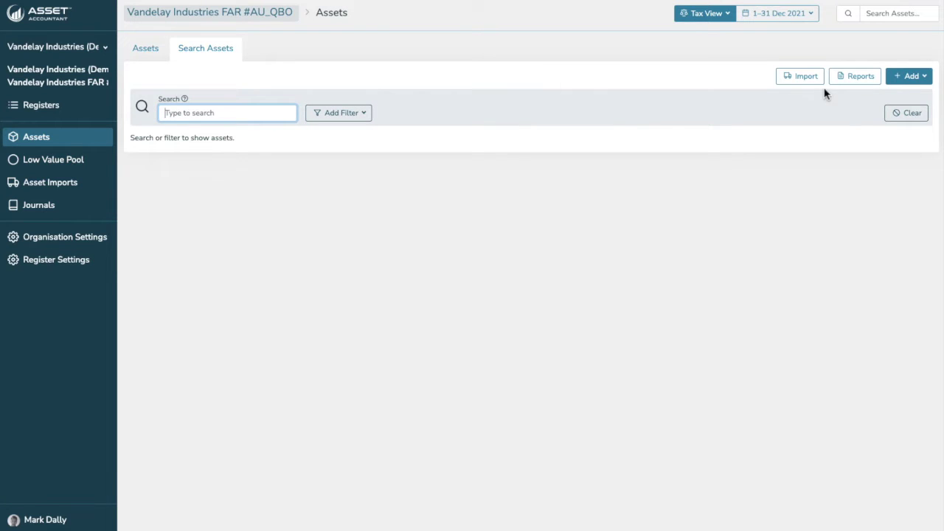
Return to the grouped asset summary and expand, then collapse, the 27-asset Computer Equipment group
left_click(160, 64)
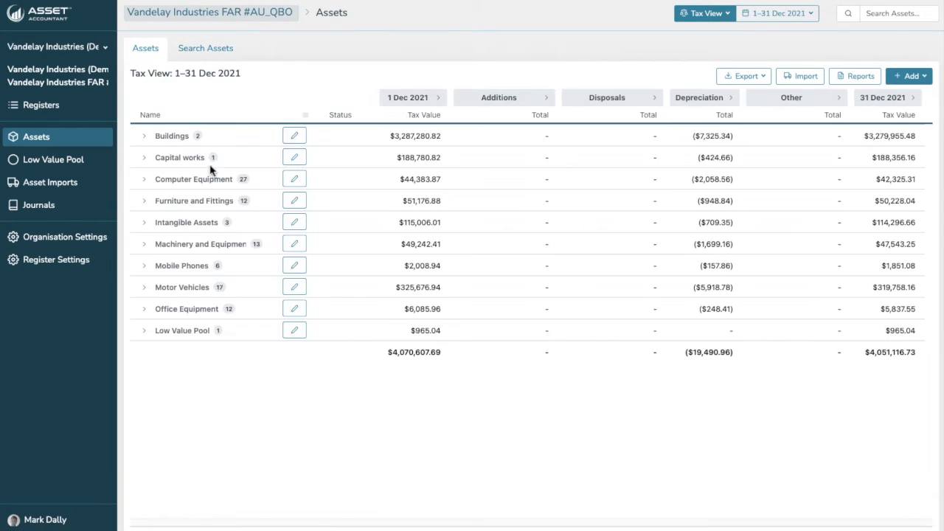
left_click(145, 181)
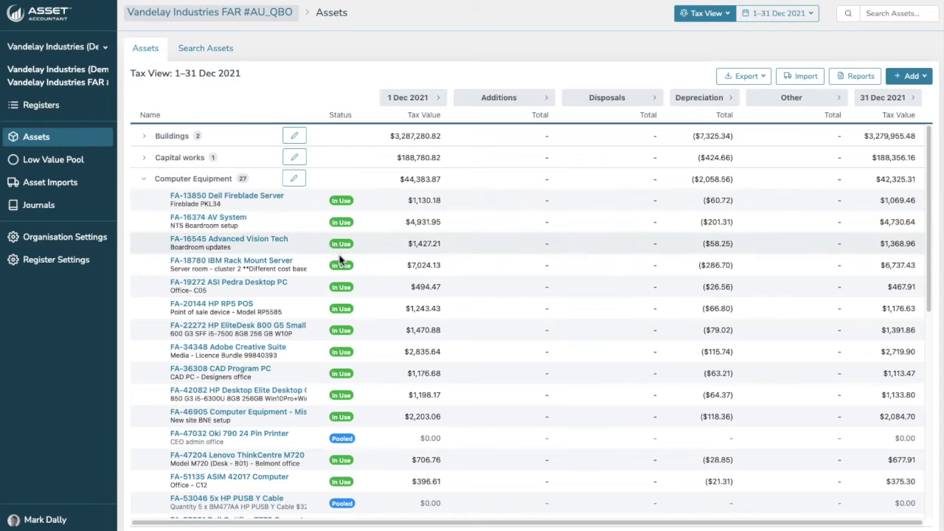
scroll(353, 309, "down", 1)
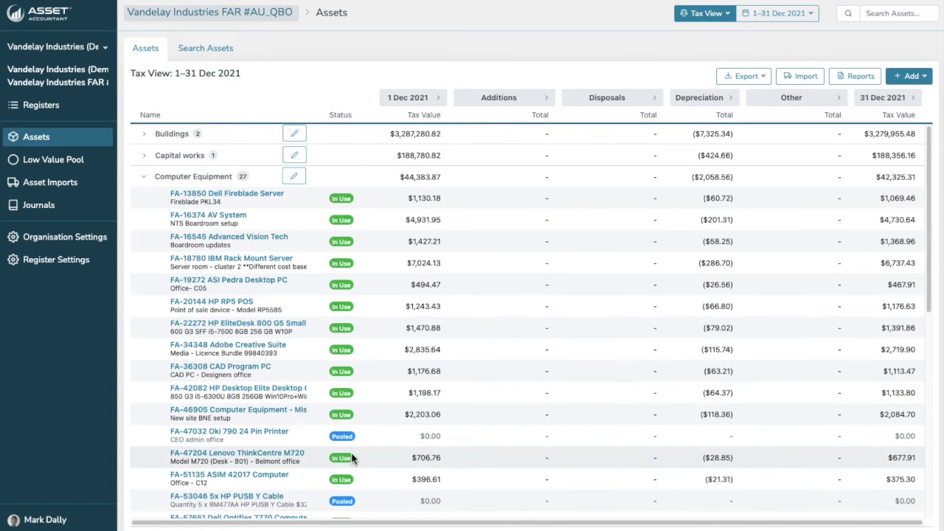
left_click(145, 179)
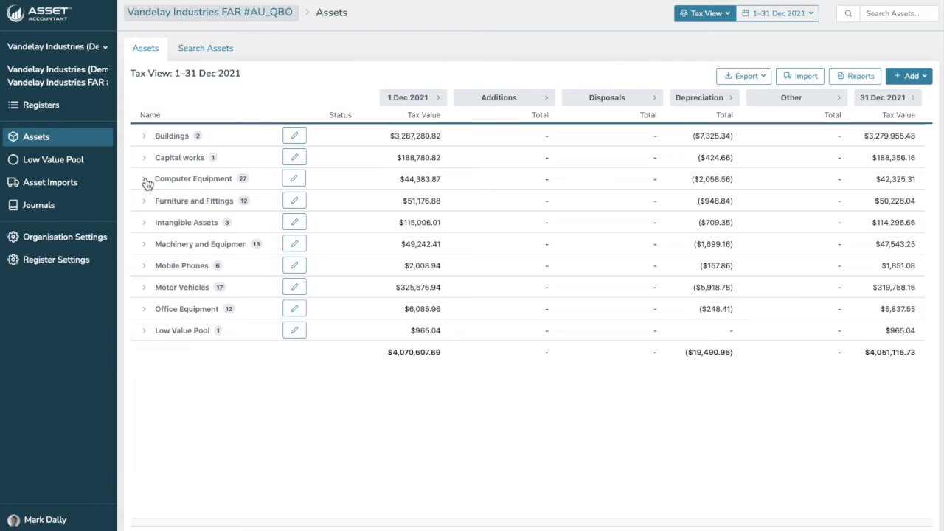
left_click(887, 13)
Search 'widget', open FA-45346 Widgets, and compare its accounts schedule with its tax schedule
type("widget")
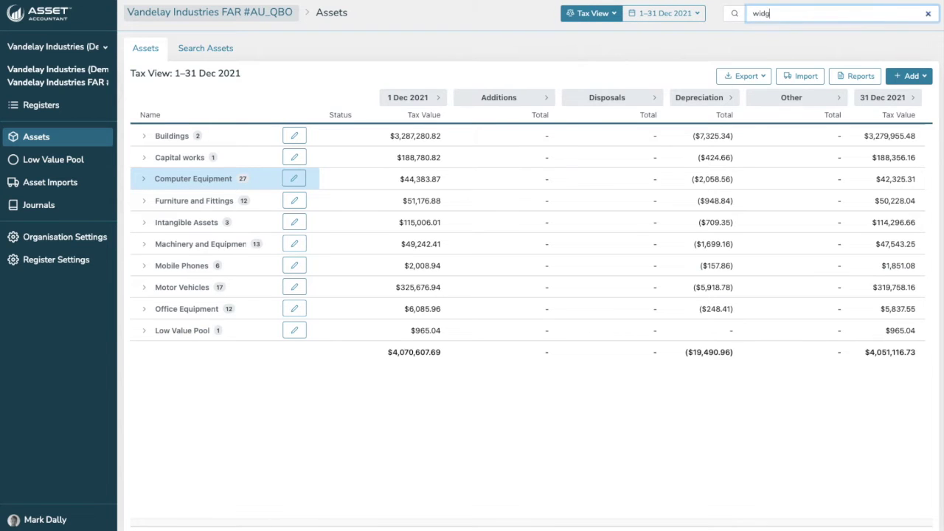
left_click(789, 47)
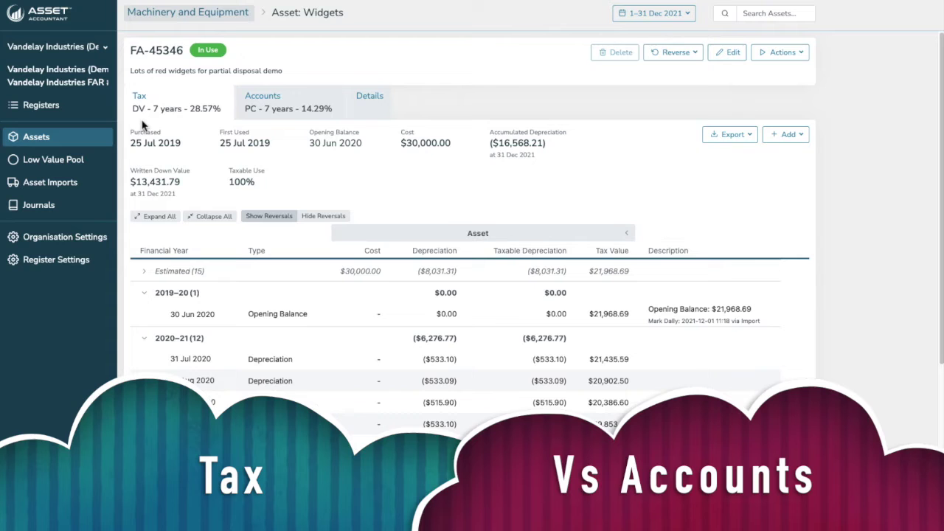
left_click(253, 110)
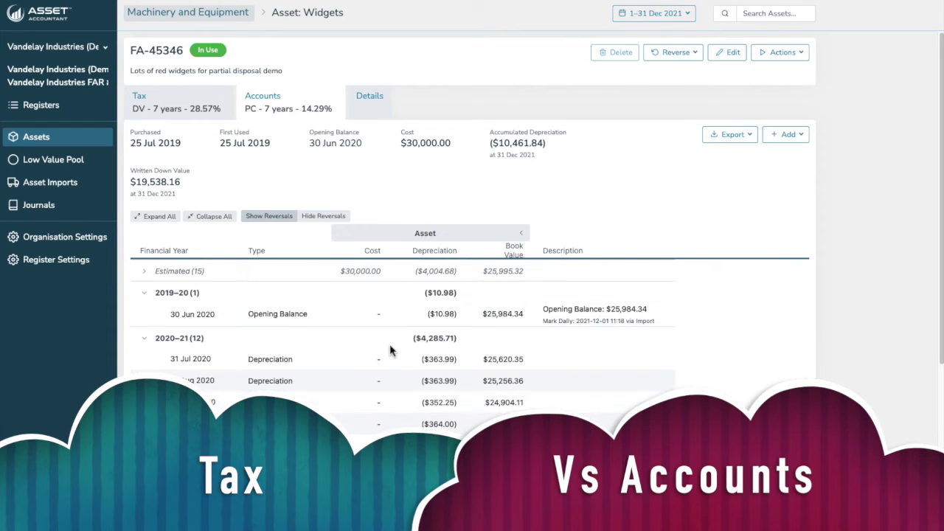
scroll(390, 351, "down", 4)
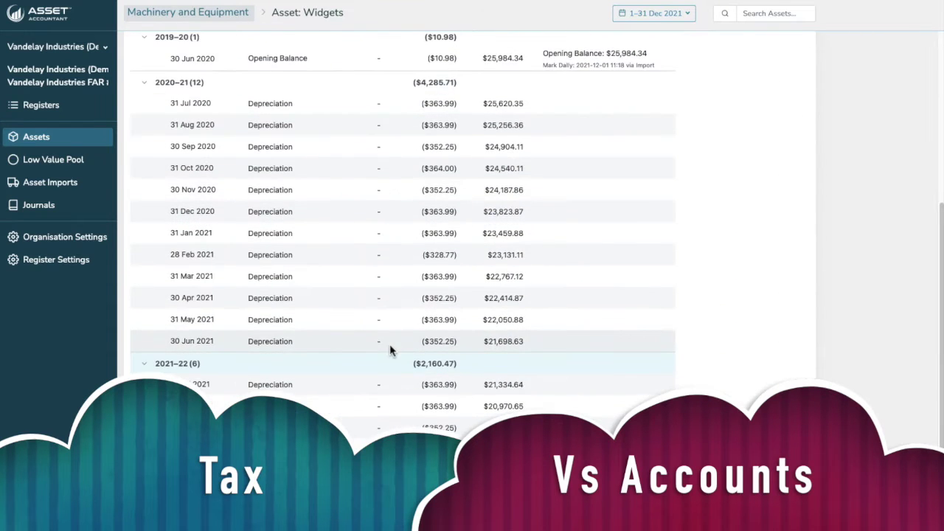
scroll(391, 351, "up", 4)
left_click(181, 117)
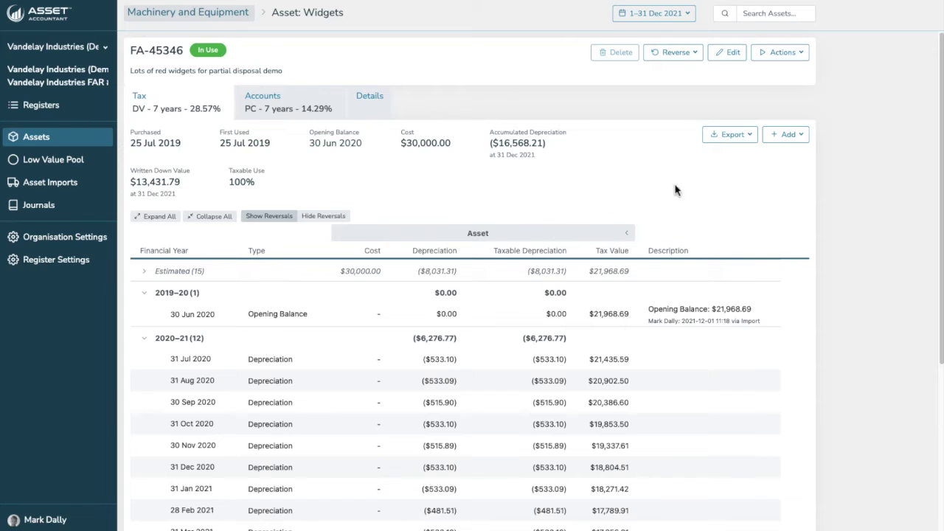
left_click(800, 140)
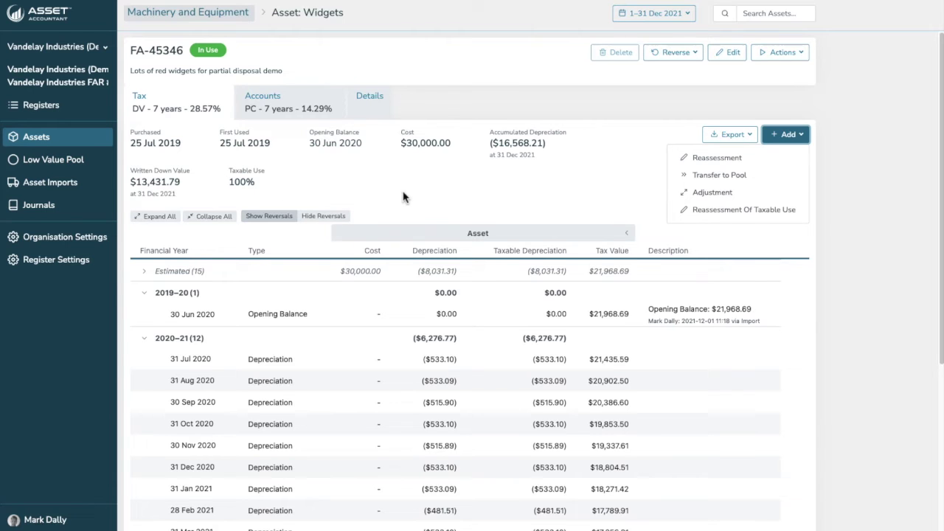
left_click(254, 109)
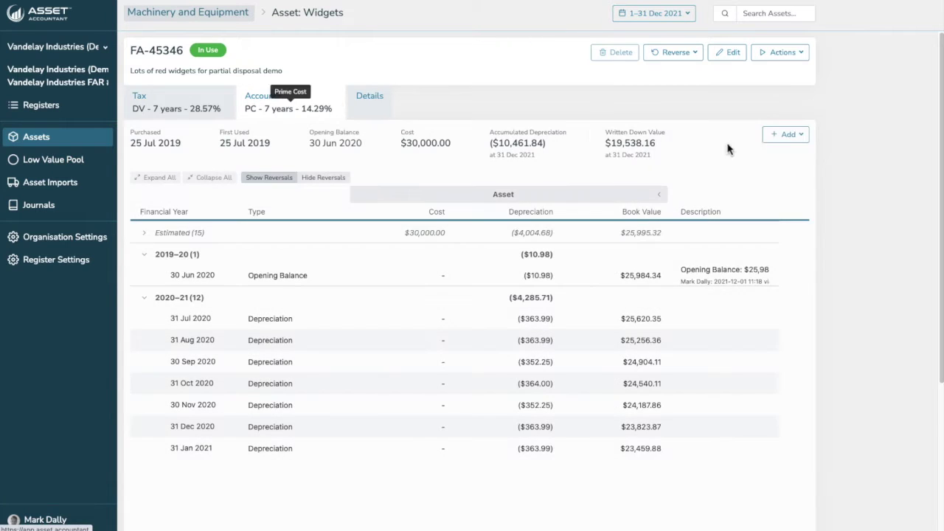
left_click(788, 135)
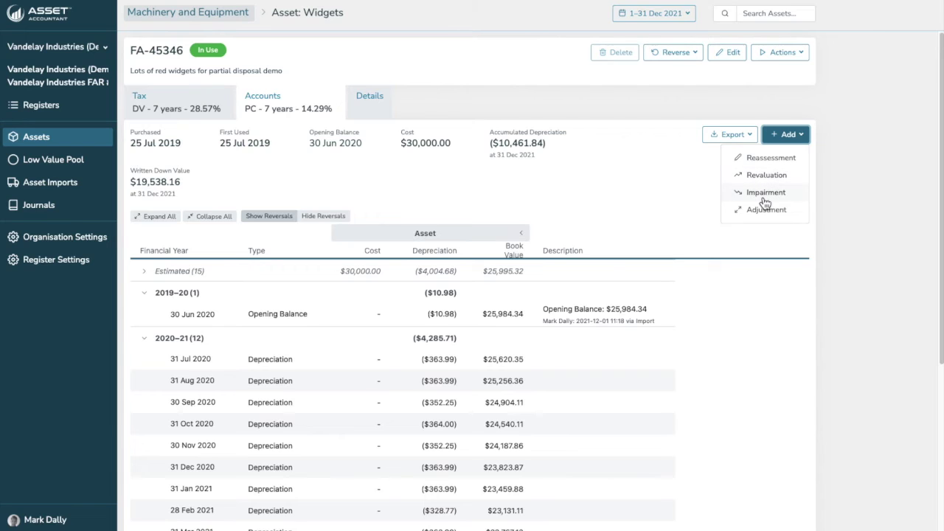
left_click(693, 200)
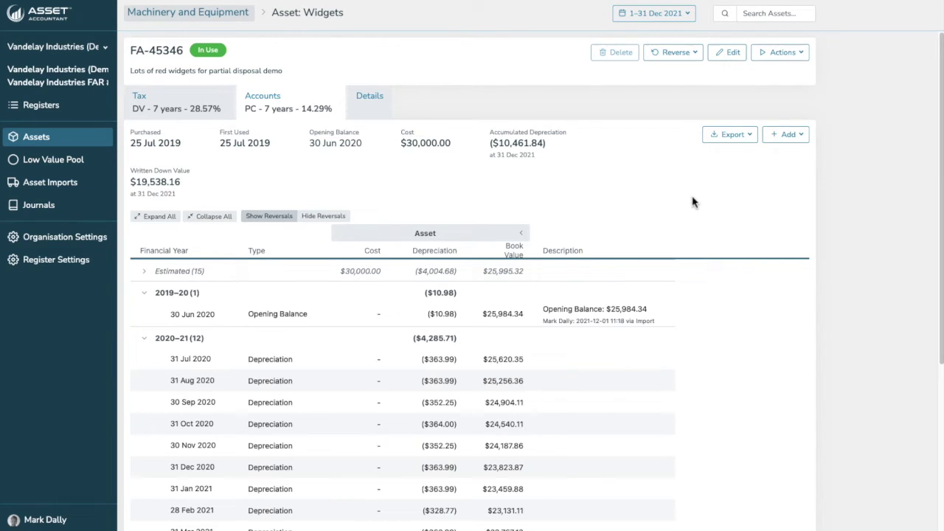
left_click(802, 56)
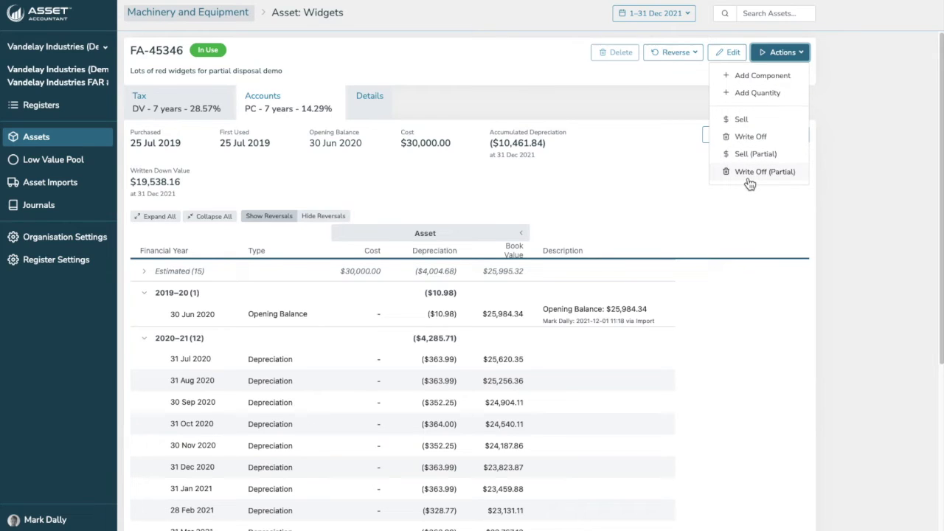
Show the Widgets asset's details and cancel a location transfer, leaving Location as Brisbane
left_click(391, 166)
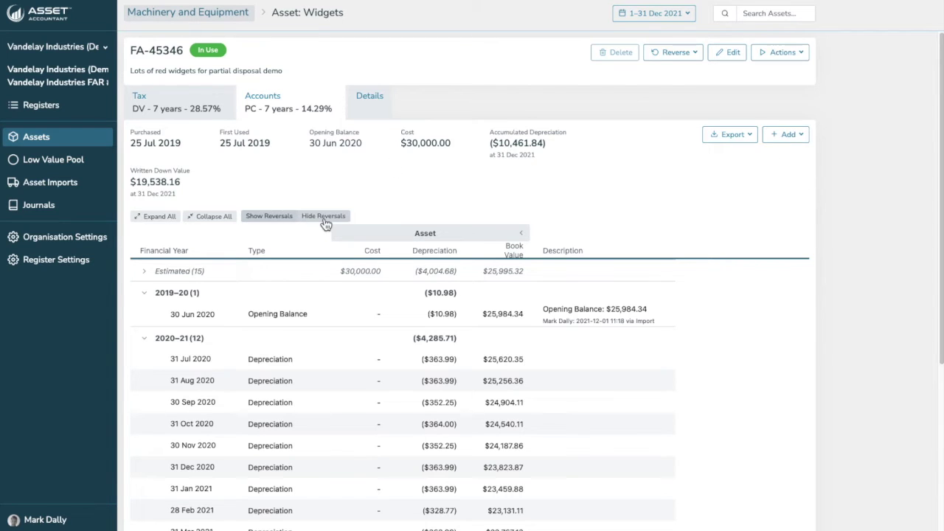
left_click(368, 110)
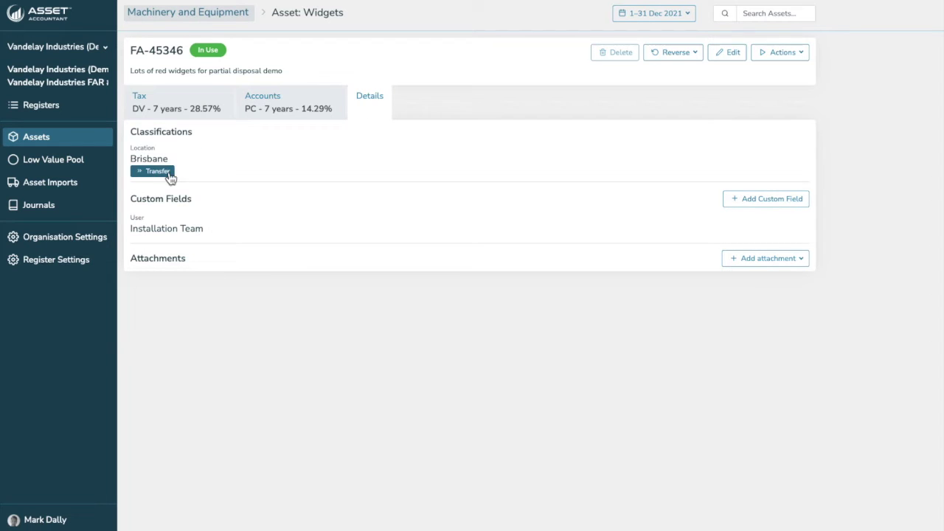
left_click(160, 173)
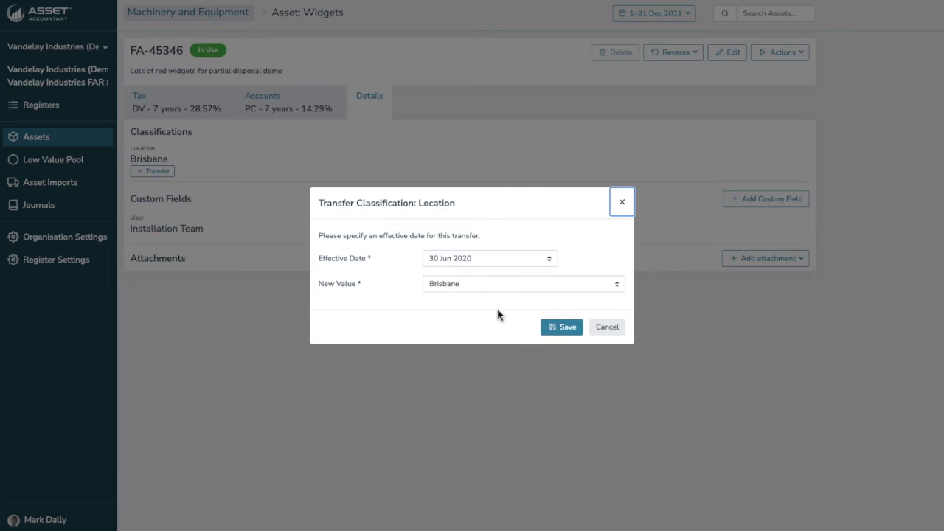
left_click(472, 283)
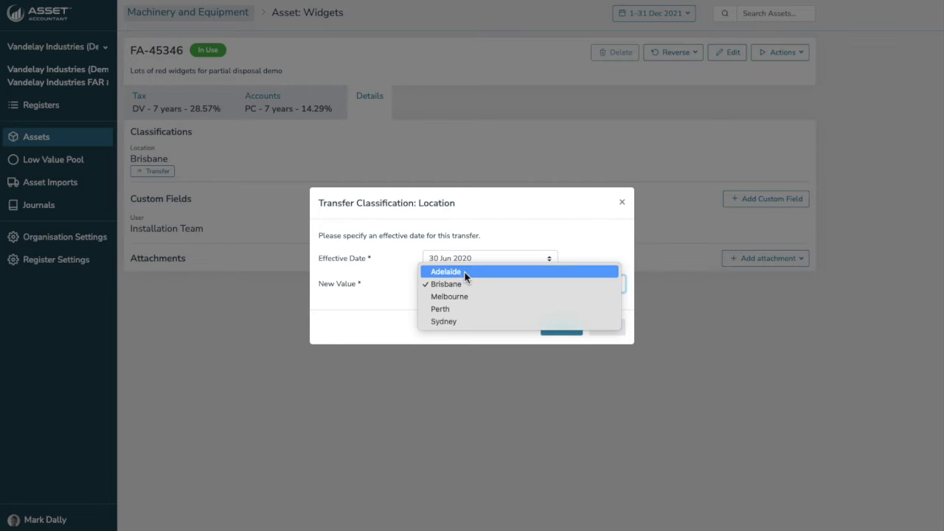
left_click(535, 217)
left_click(606, 329)
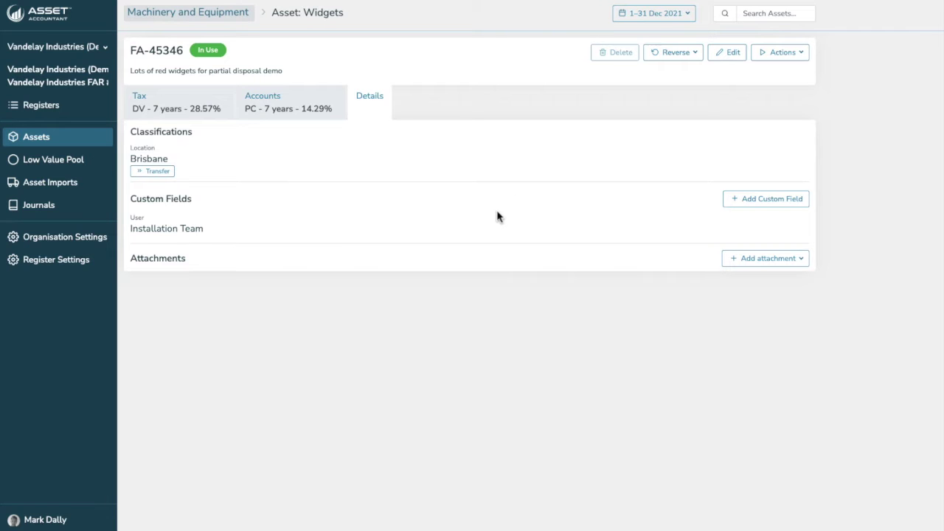
left_click(749, 204)
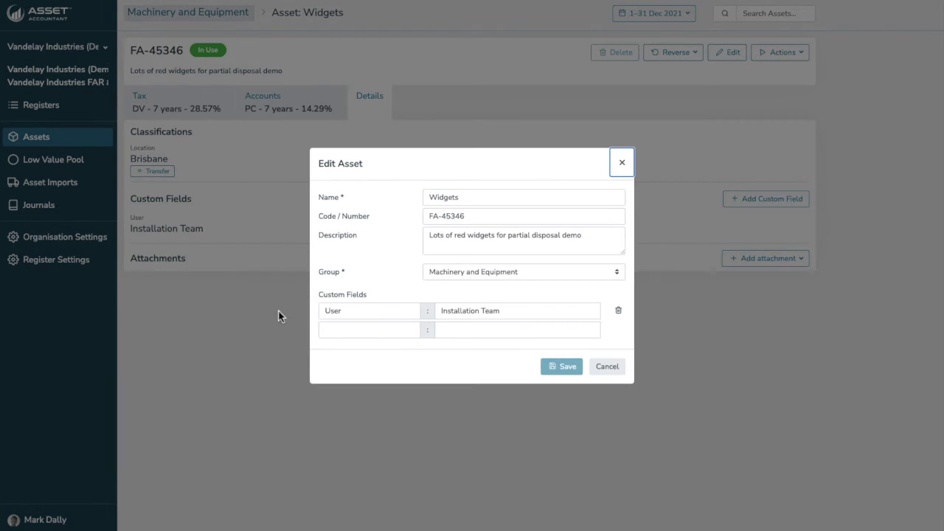
left_click(344, 329)
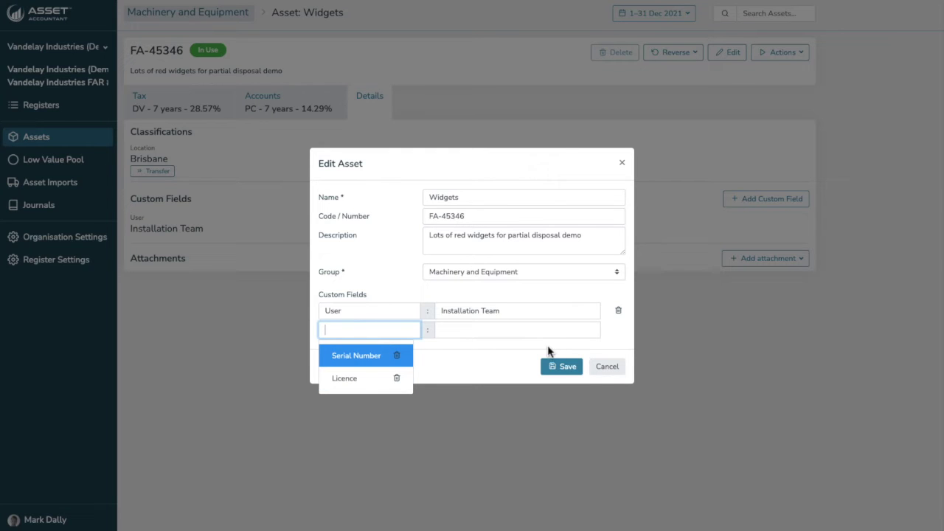
left_click(608, 366)
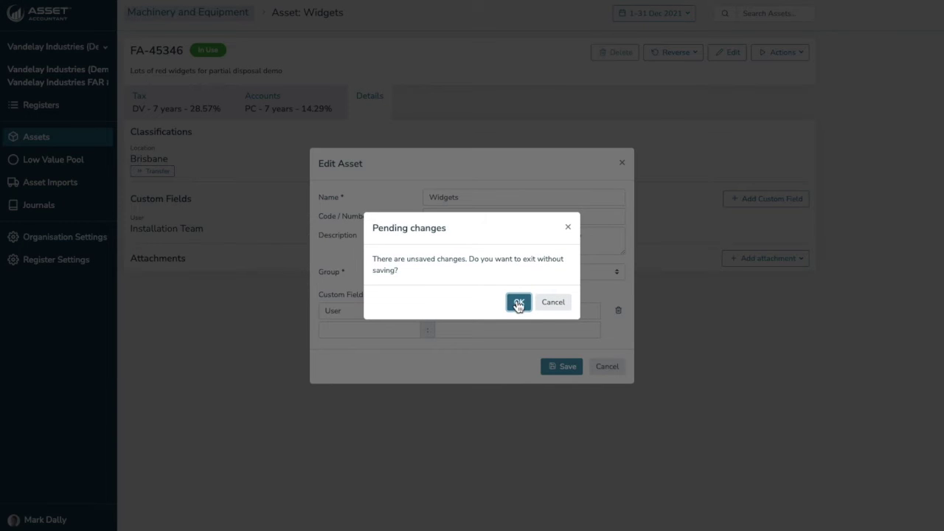
left_click(547, 303)
left_click(599, 368)
left_click(518, 302)
Cancel adding a web link attachment and return to the Widgets asset's tax depreciation schedule
left_click(805, 267)
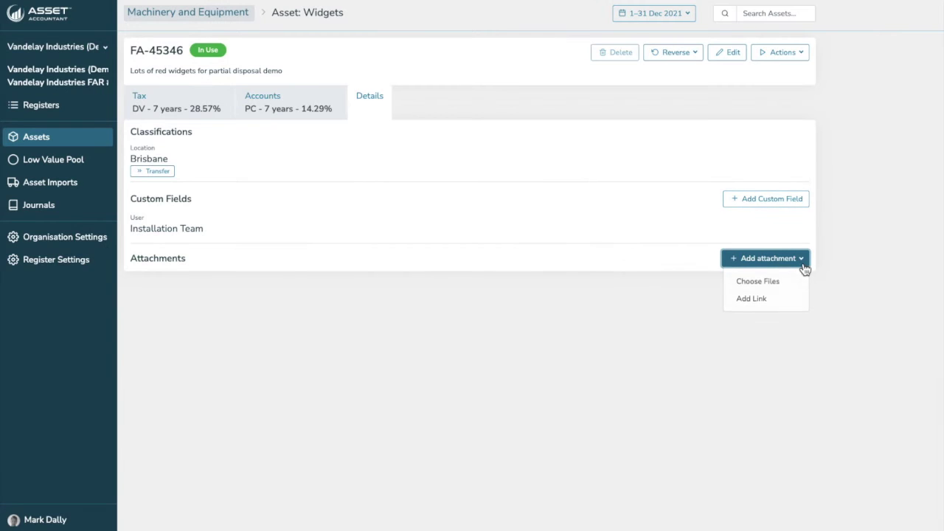
left_click(767, 302)
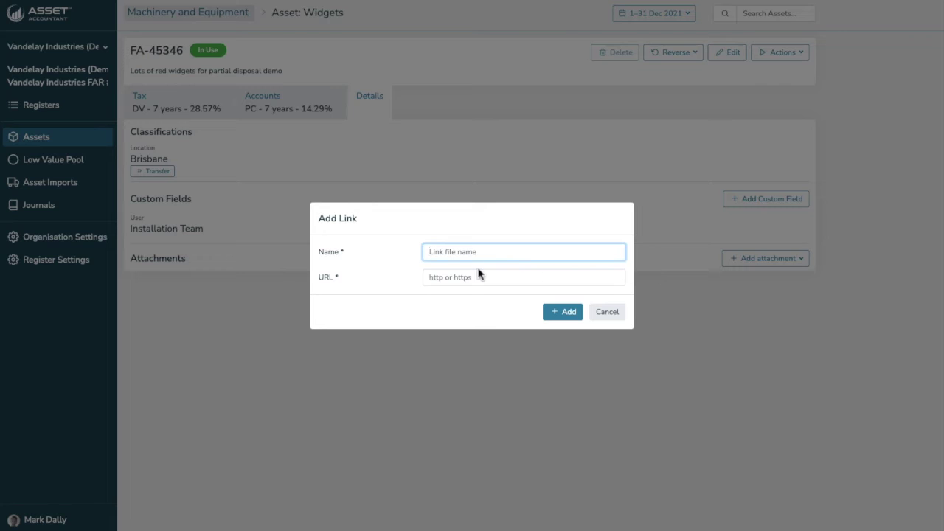
left_click(614, 314)
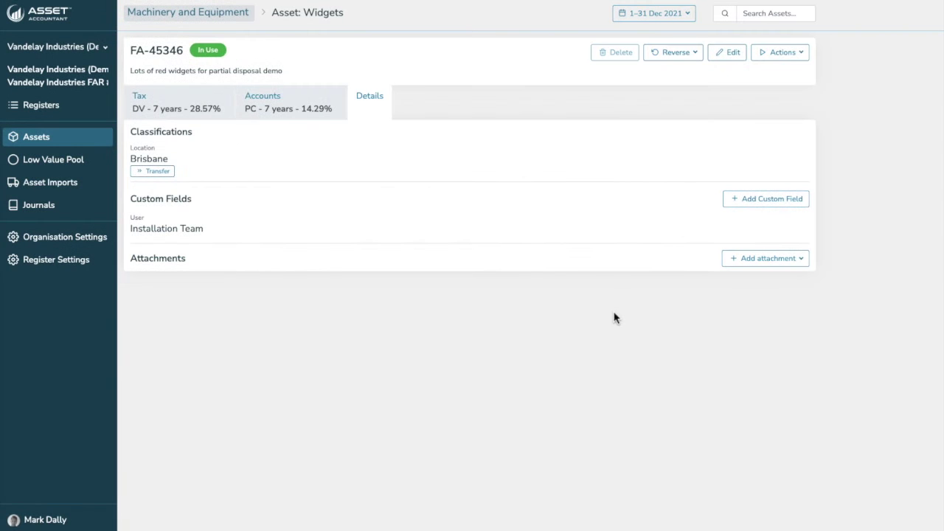
left_click(184, 108)
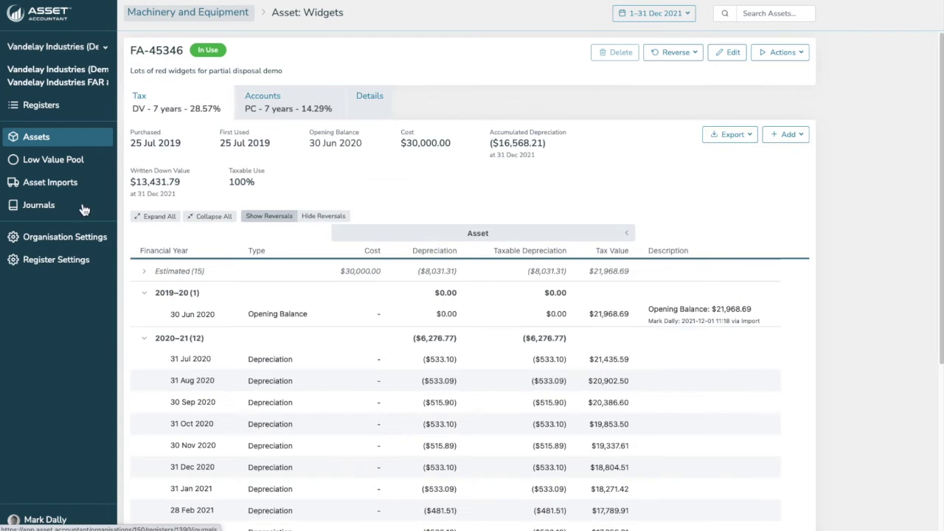
Go through Register Settings' Pools tab to the Integrations list showing QuickBooks Online, Sage Intacct and Xero
left_click(53, 264)
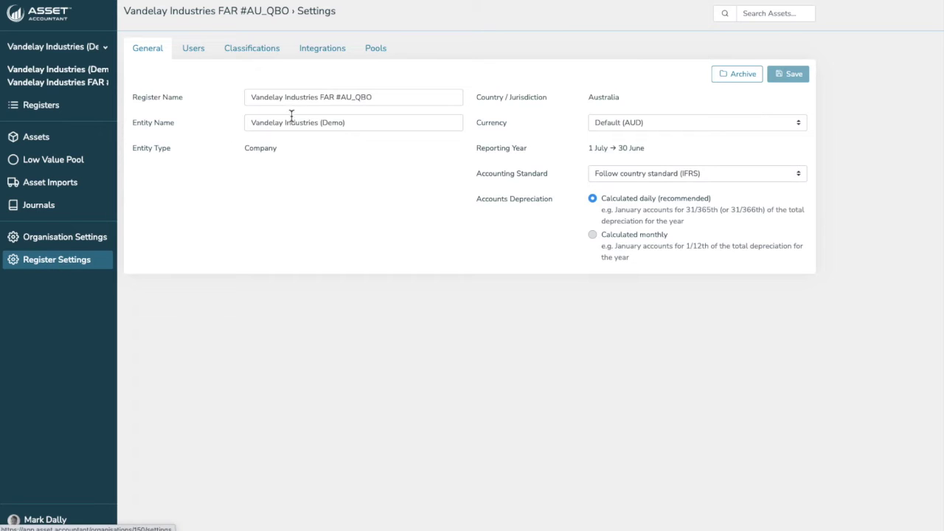
left_click(385, 58)
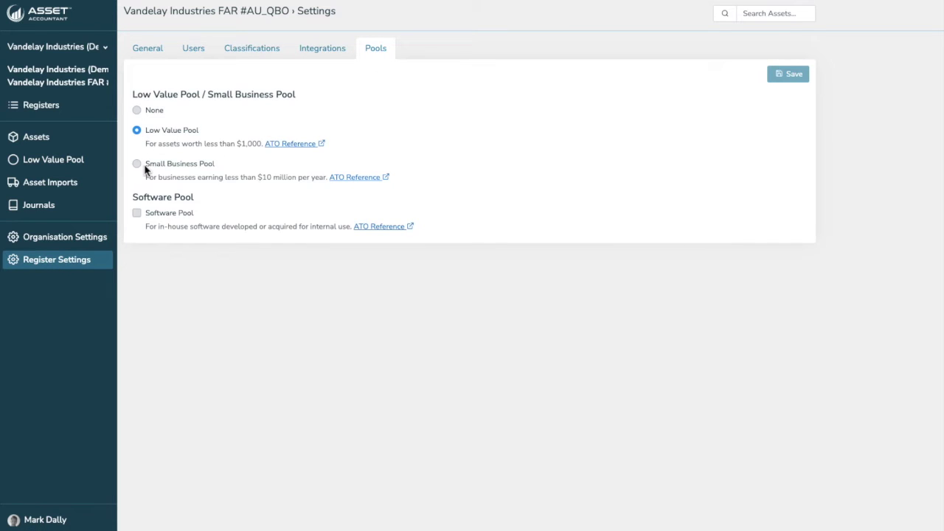
left_click(324, 58)
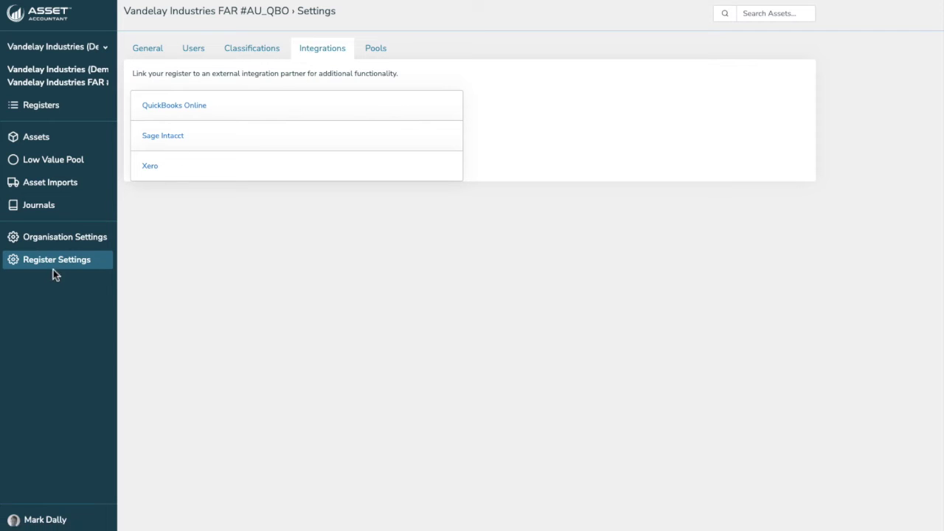
Connect the register to QuickBooks Online, confirm the connection status, then return to the Tax View asset summary
left_click(190, 113)
left_click(188, 190)
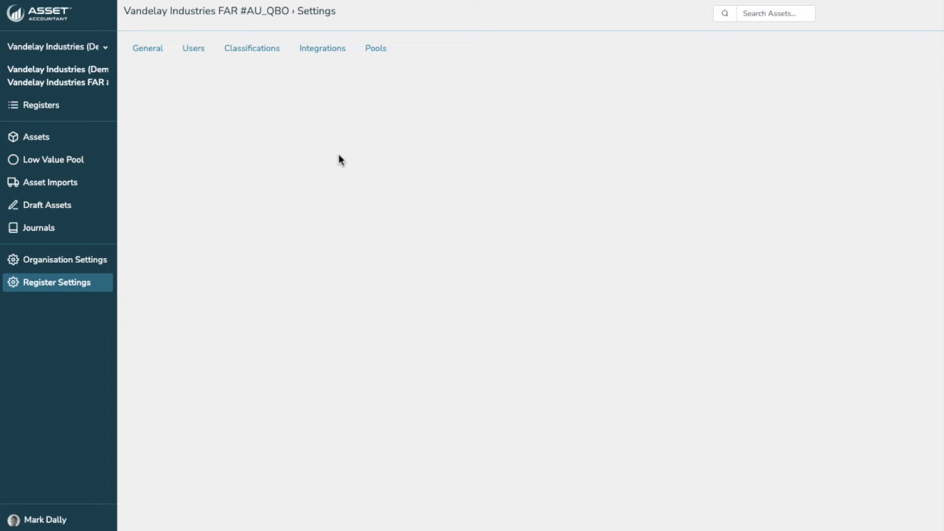
left_click(316, 51)
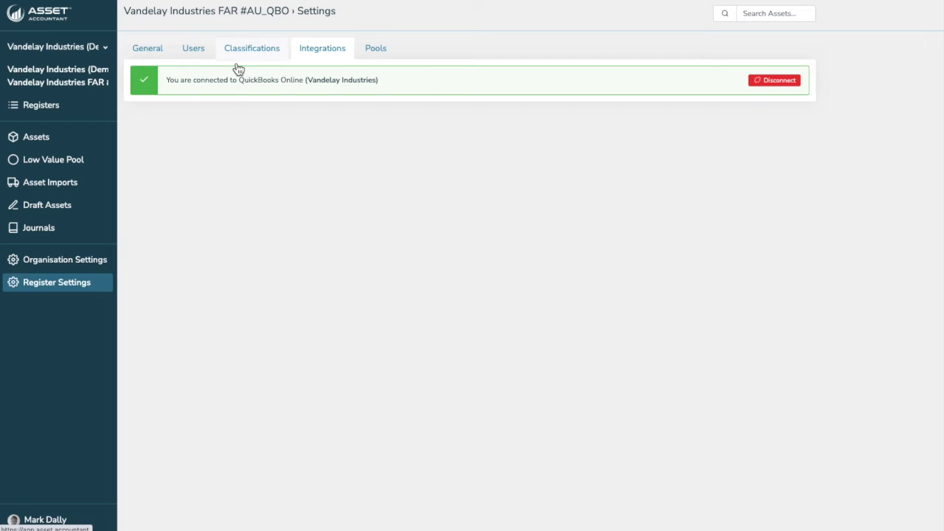
left_click(50, 141)
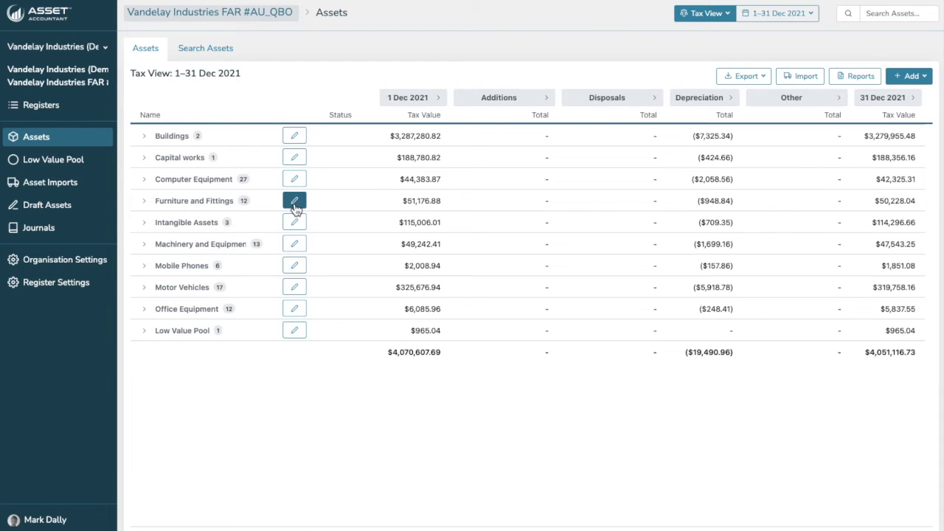
Open the Machinery and Equipment group's settings and scroll to its QuickBooks Online general ledger accounts
left_click(295, 247)
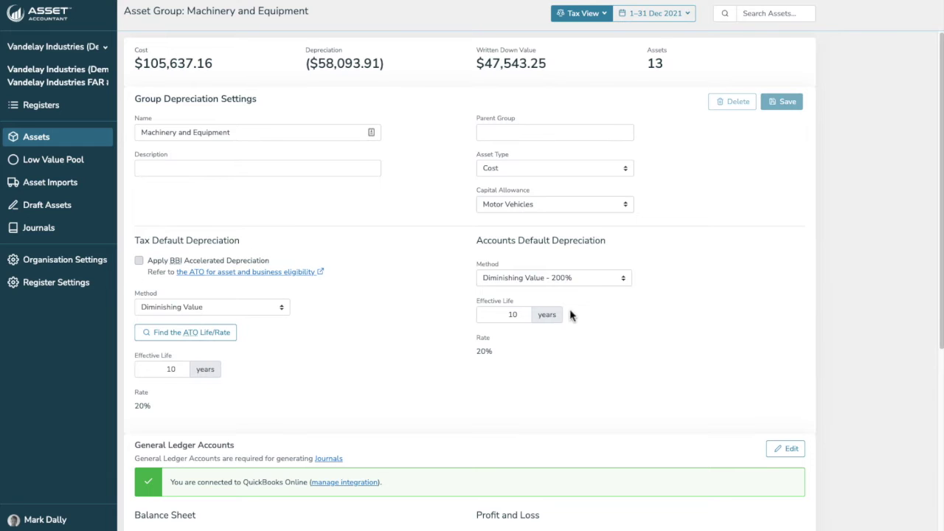
scroll(570, 315, "down", 4)
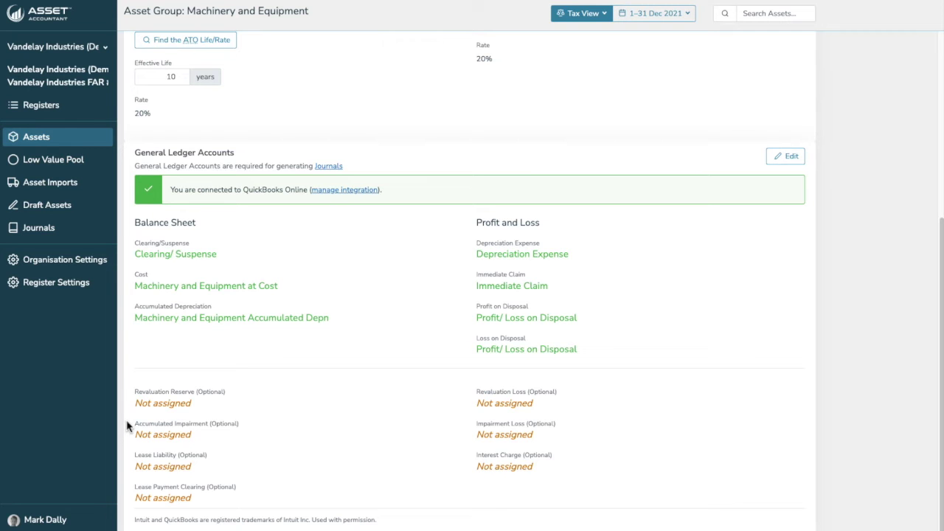
left_click(791, 157)
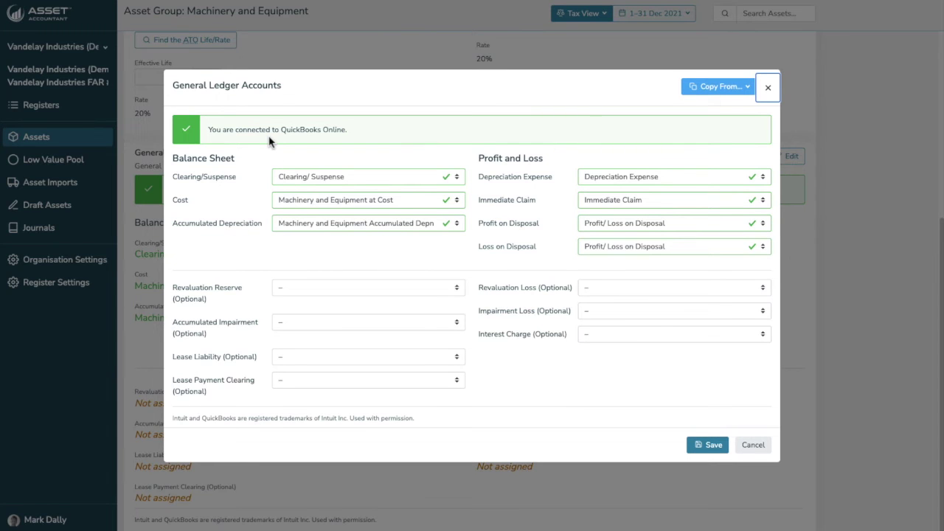
left_click(373, 180)
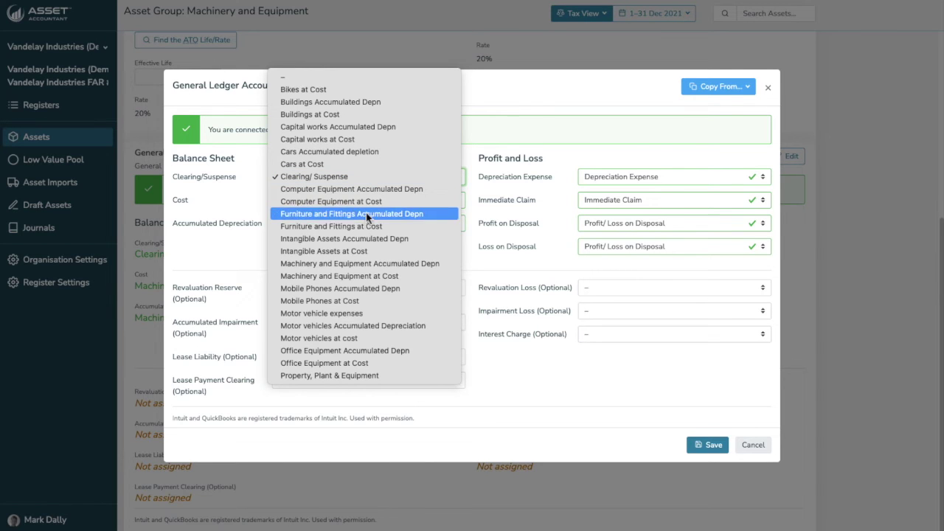
left_click(544, 91)
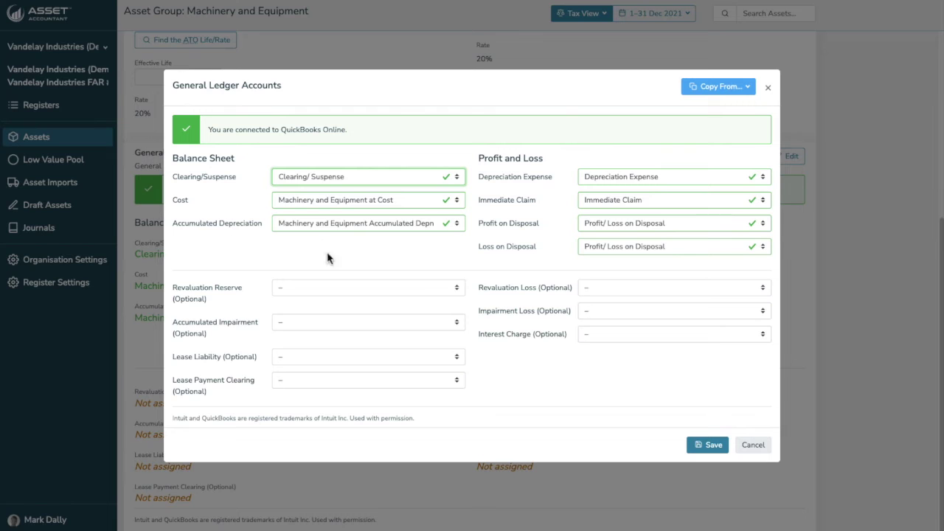
left_click(754, 445)
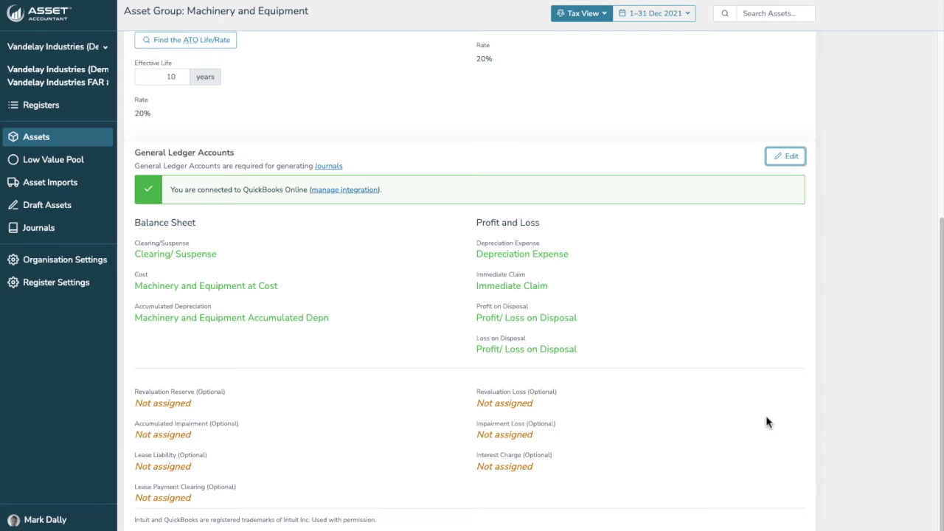
Review the register's location, user and general settings, then return to the Tax View asset list
left_click(56, 285)
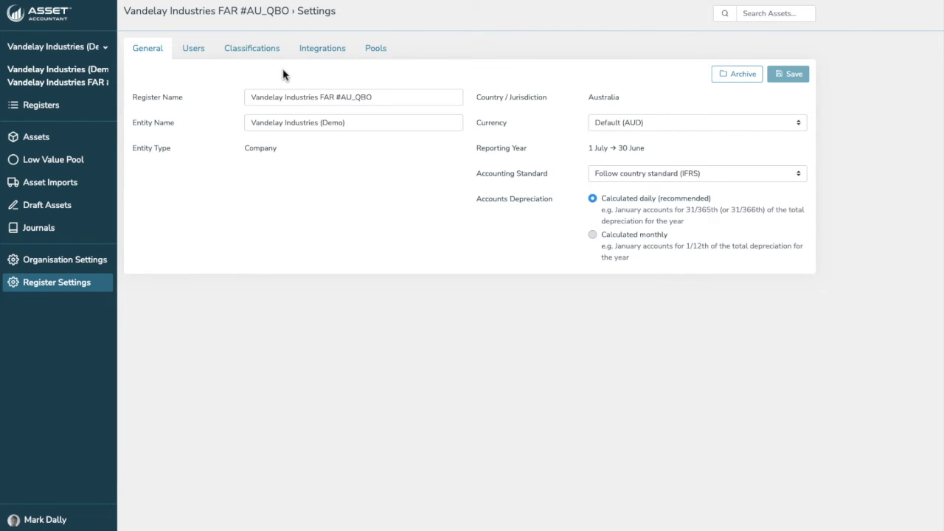
left_click(250, 57)
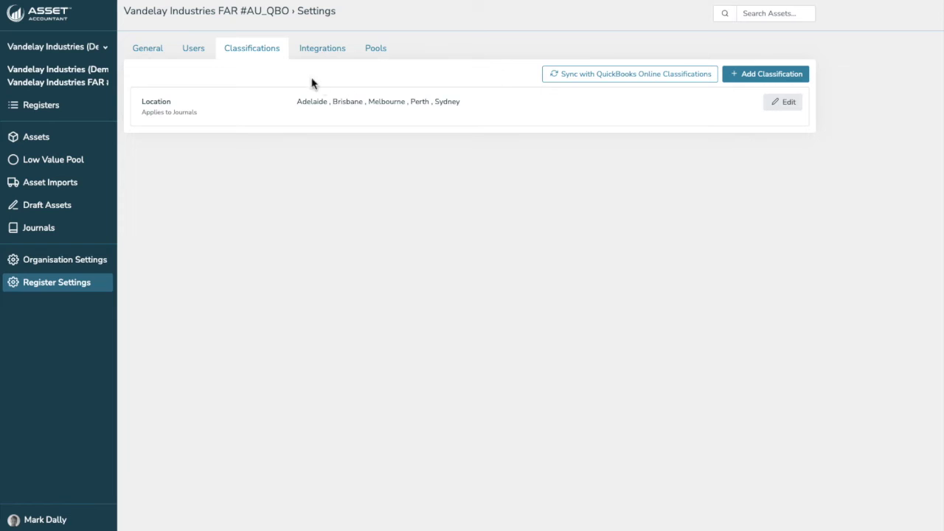
left_click(199, 55)
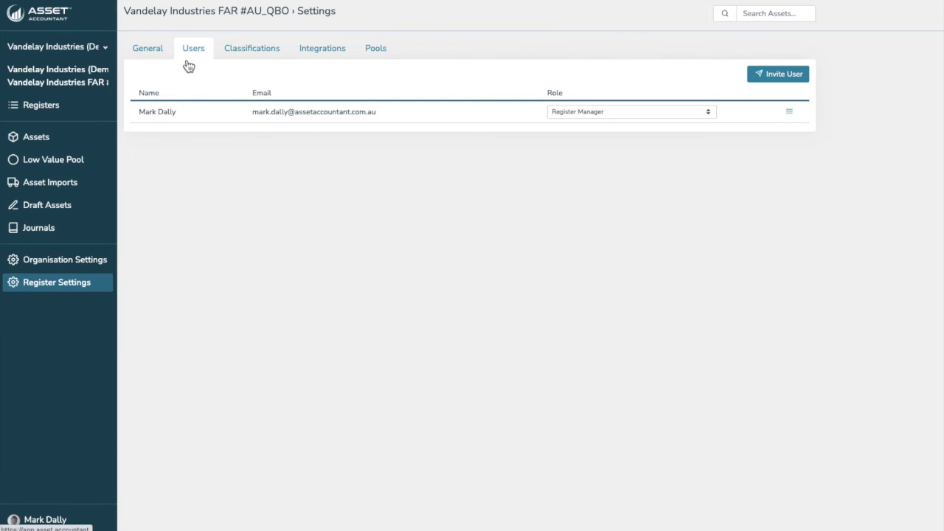
left_click(161, 57)
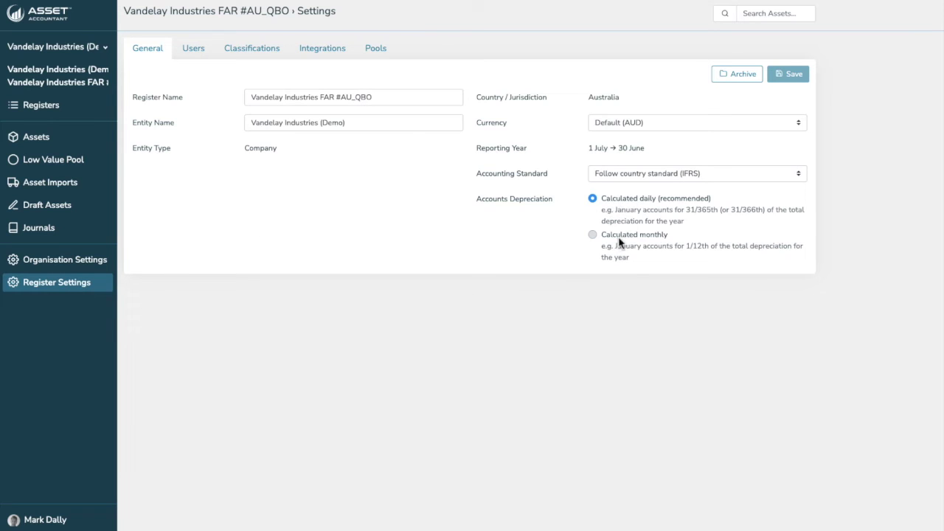
left_click(44, 146)
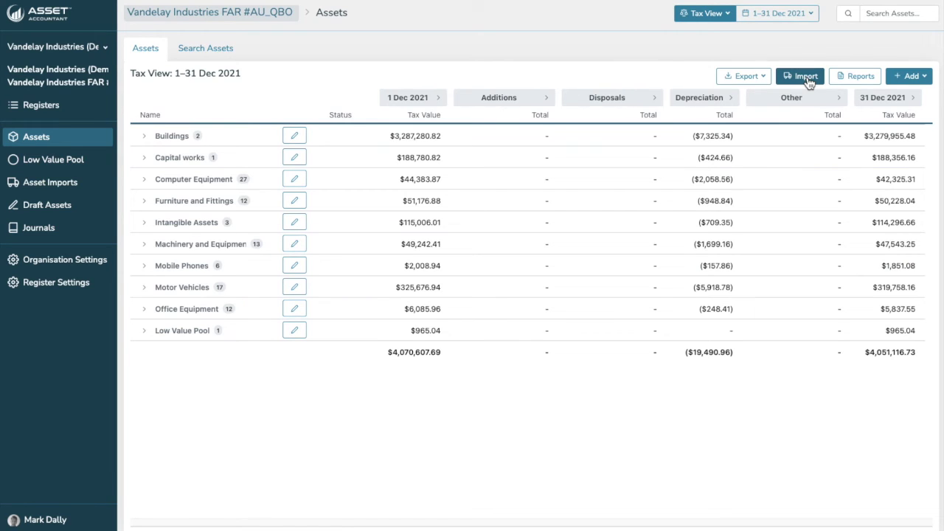
Choose Asset from the + Add menu on the Assets page for a blank New Asset form
left_click(928, 80)
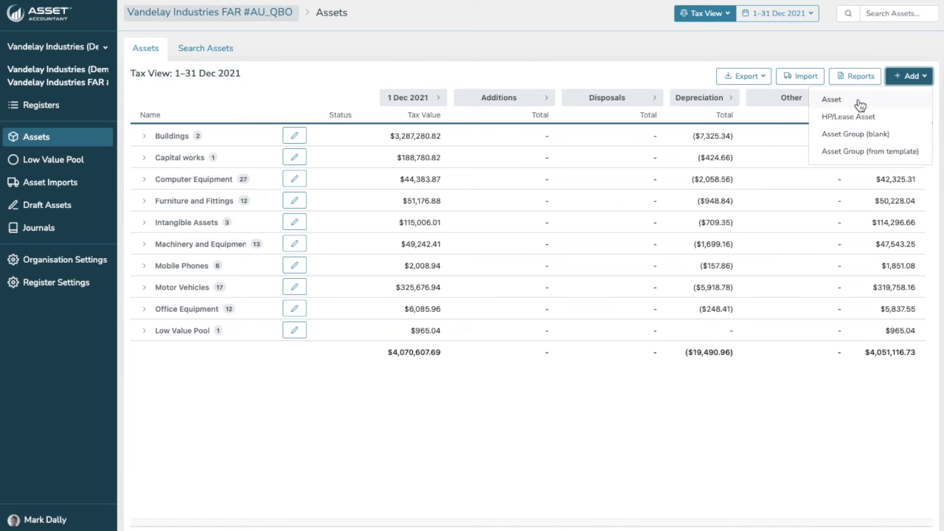
left_click(836, 99)
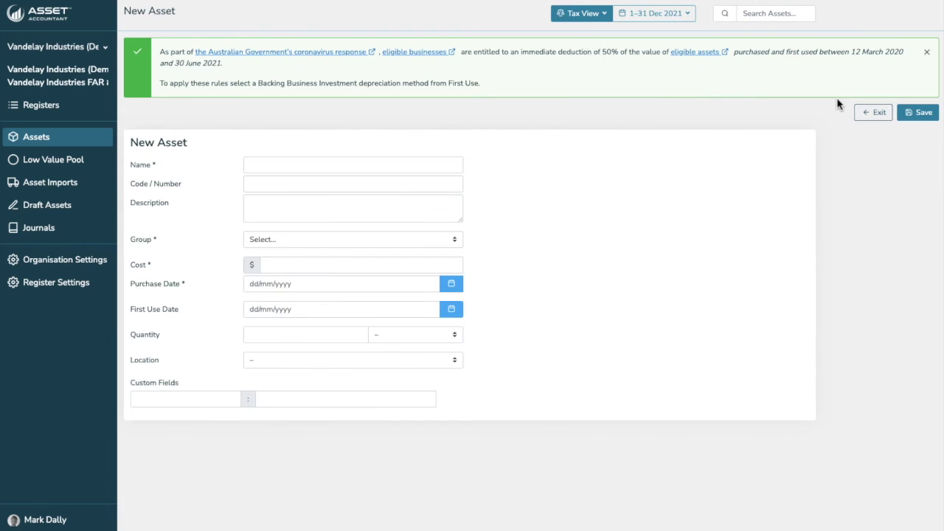
Dismiss the notice and enter name Test Asset #2, code FA-34534, description 'My new asset'
left_click(926, 51)
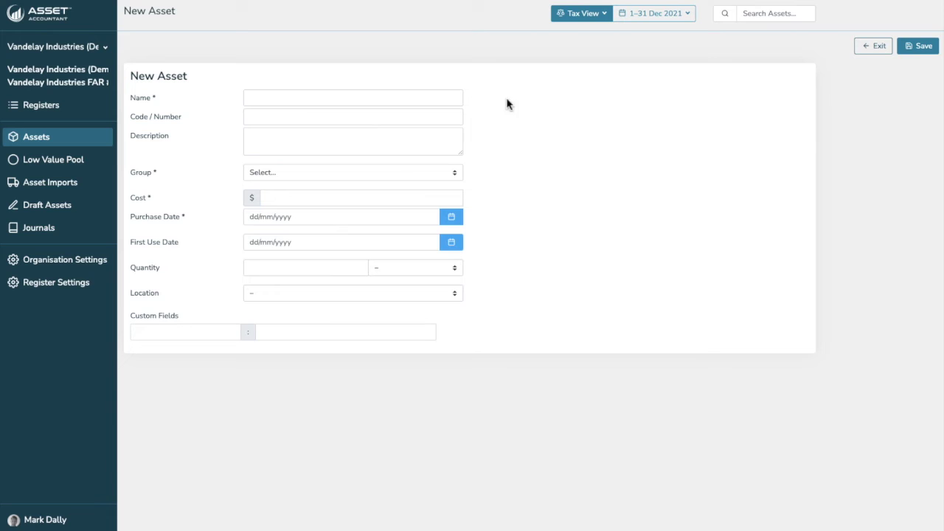
left_click(317, 99)
type("Test Asset #2")
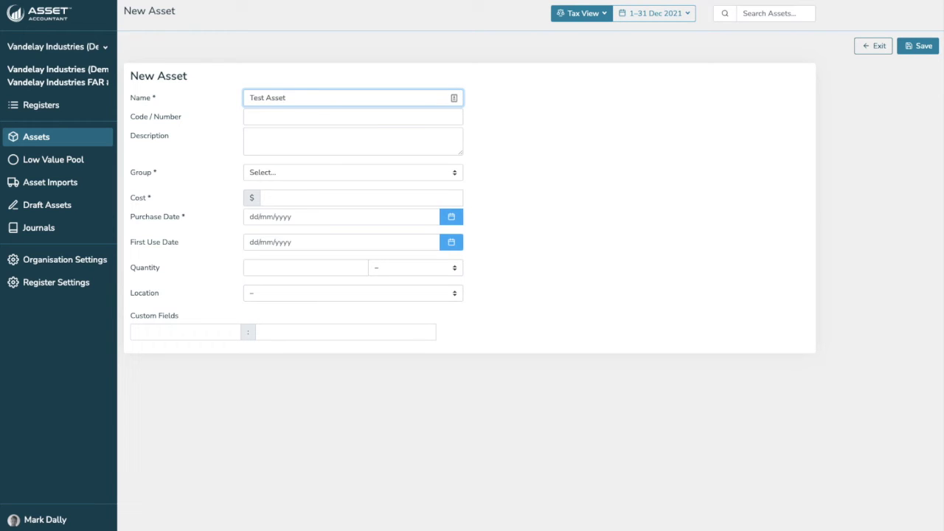
left_click(293, 115)
type("FA-34534")
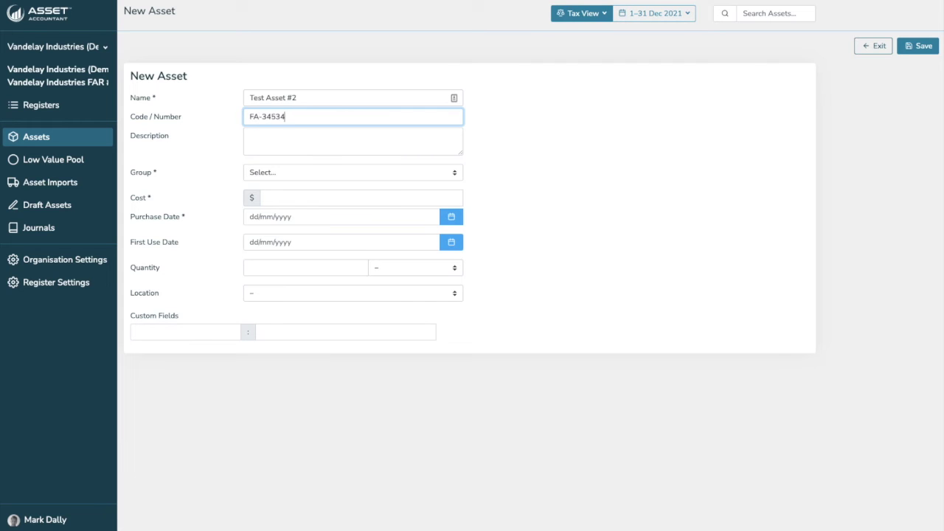
left_click(278, 140)
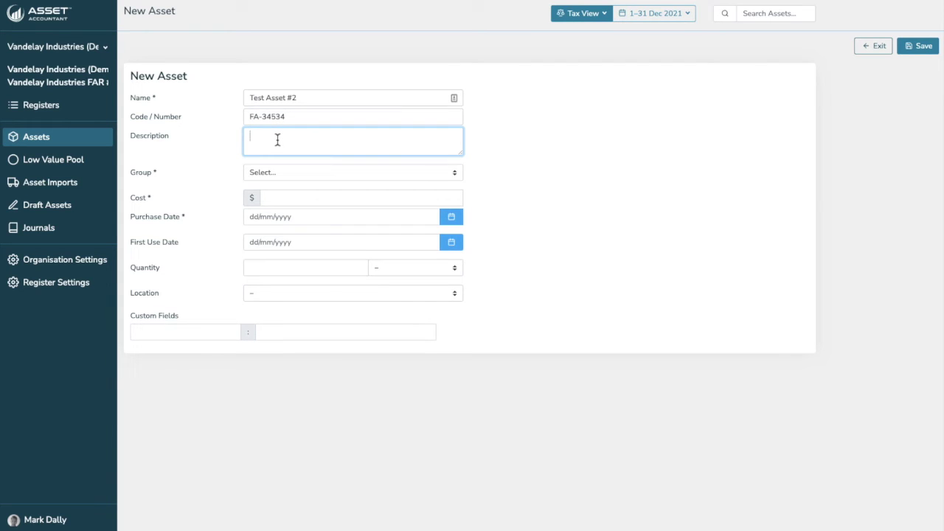
type("My new asset")
Set group Machinery and Equipment, cost 10000 and purchase date 1 December 2021
left_click(279, 175)
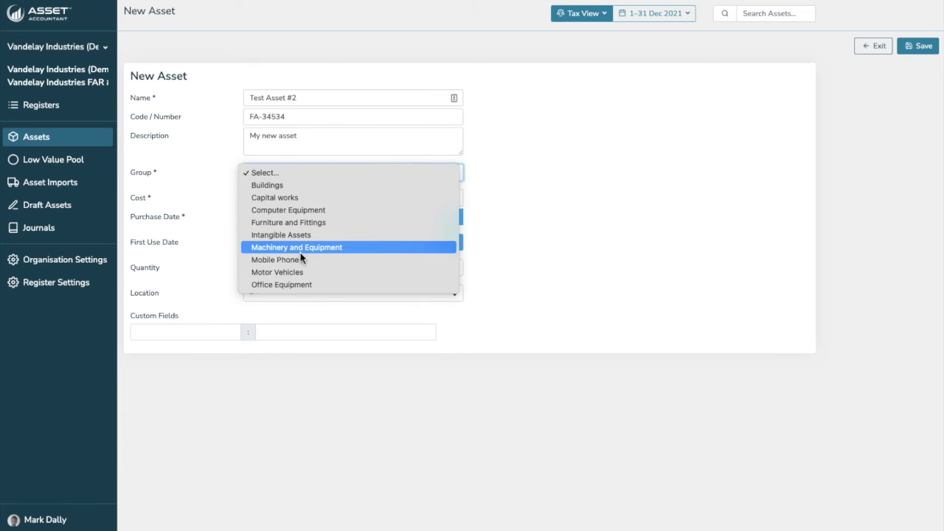
left_click(302, 248)
left_click(306, 197)
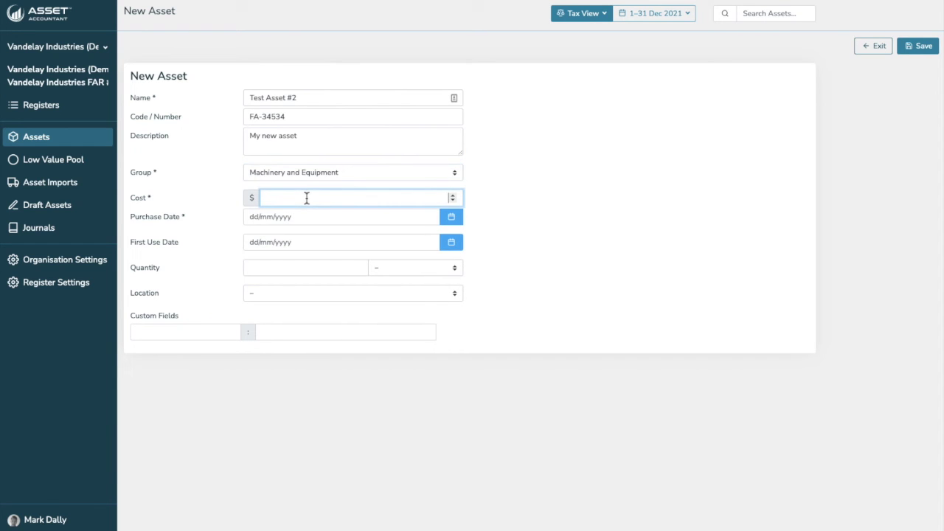
type("100000")
key("BackSpace")
left_click(451, 218)
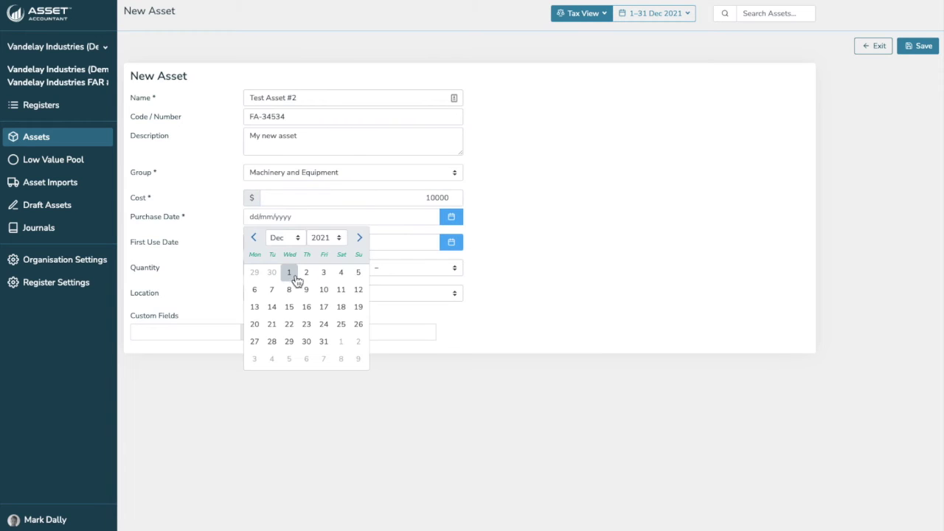
left_click(289, 273)
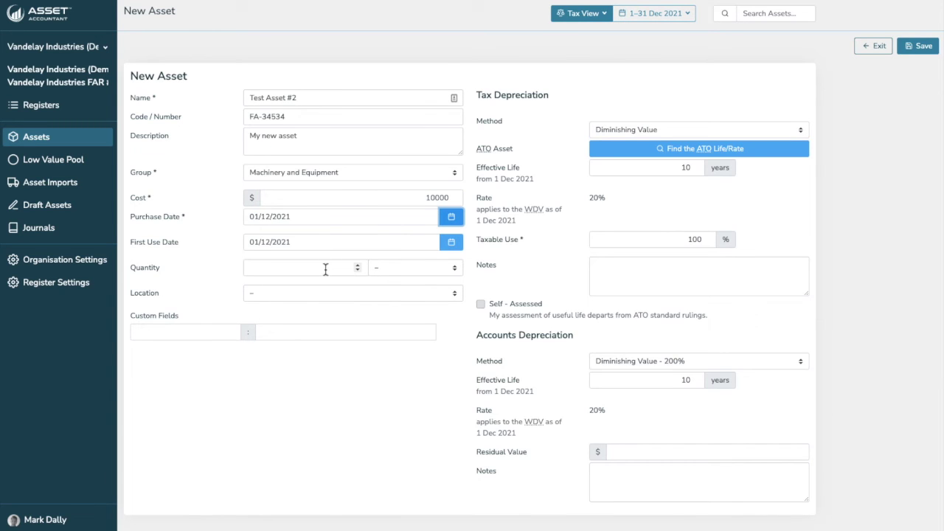
Set location to Brisbane and add a User custom field containing the assigned person's name
left_click(274, 298)
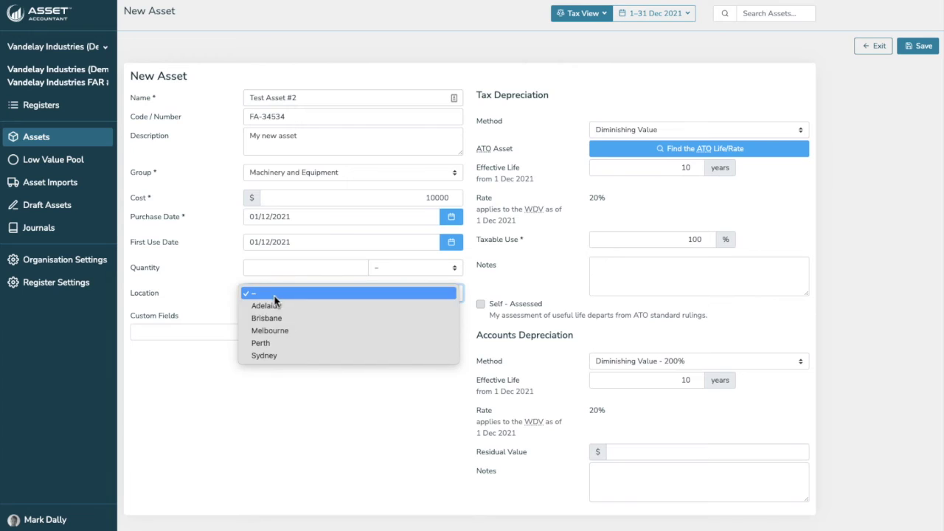
left_click(264, 317)
left_click(209, 332)
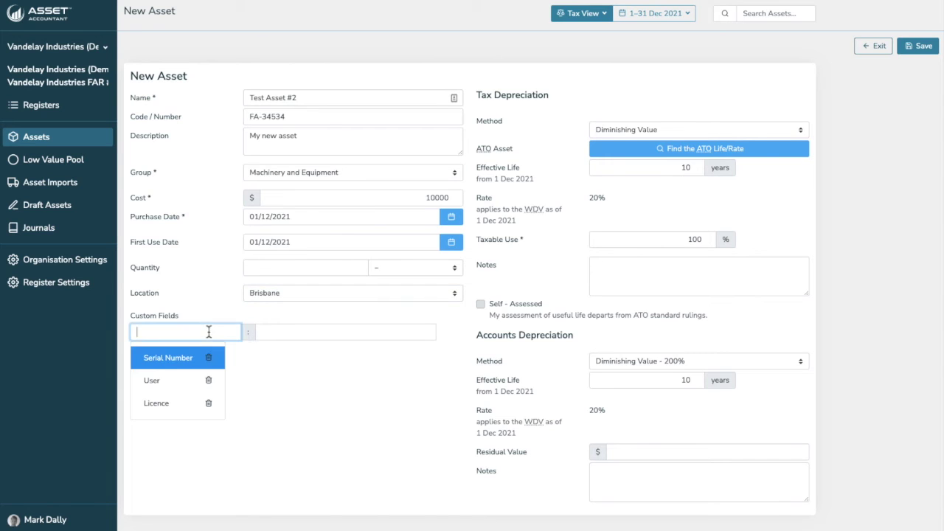
left_click(159, 389)
left_click(284, 333)
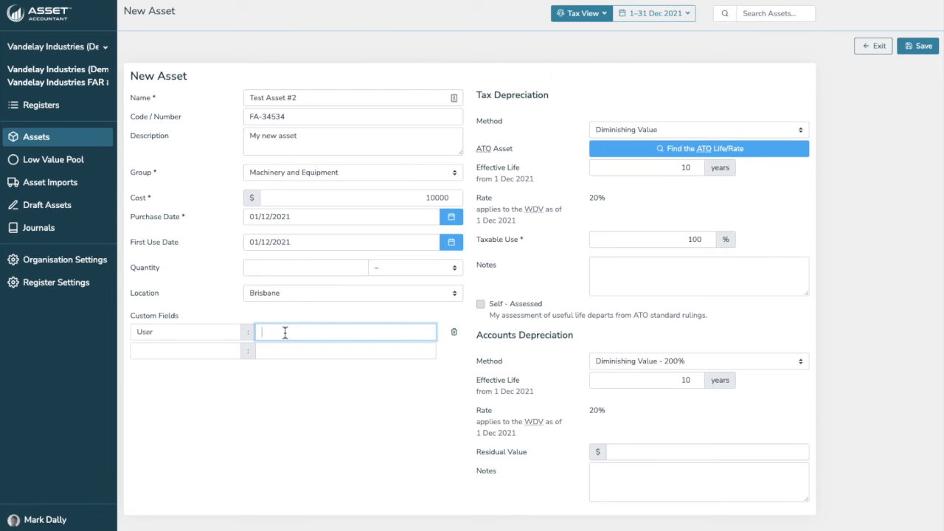
type("Jerry Seinfeld")
Search ATO rulings for 'computer' and select Computers and computer equipment (4 years, 50%)
left_click(681, 155)
left_click(680, 151)
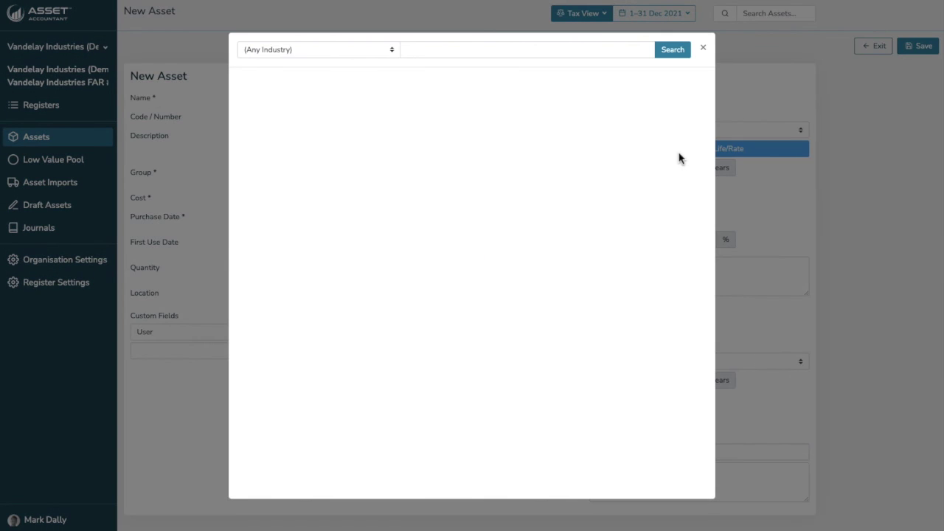
left_click(420, 52)
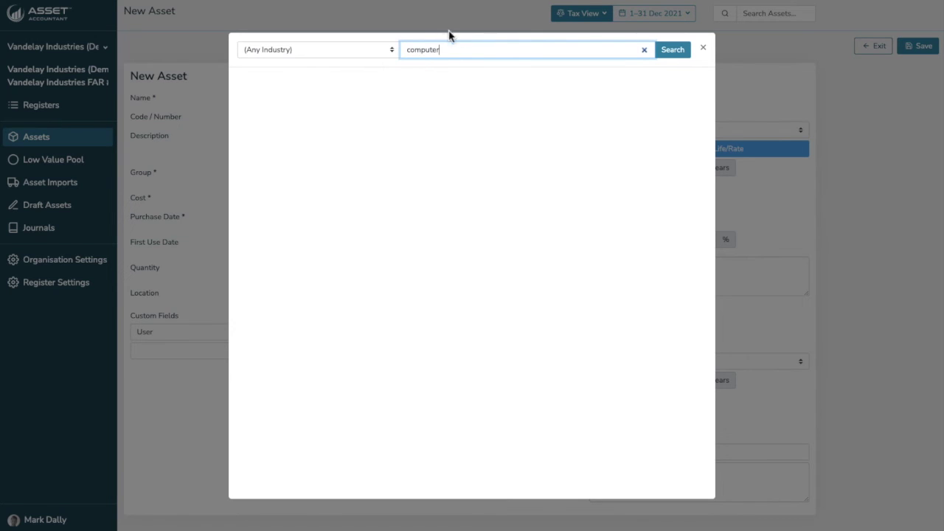
left_click(682, 50)
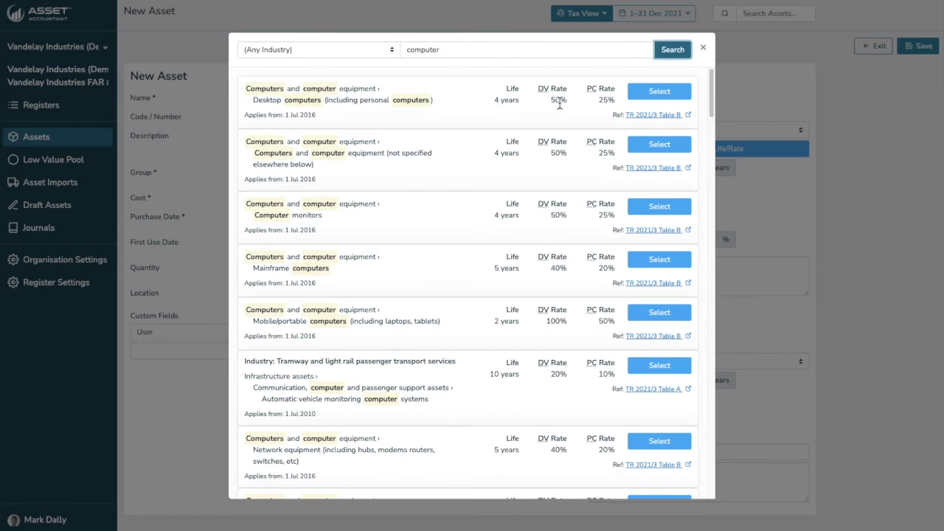
scroll(612, 136, "down", 20)
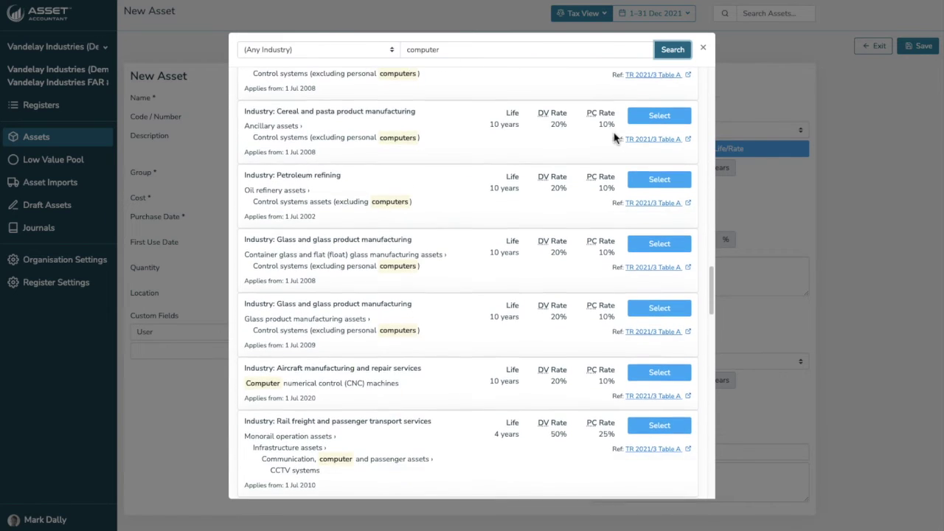
scroll(612, 139, "up", 20)
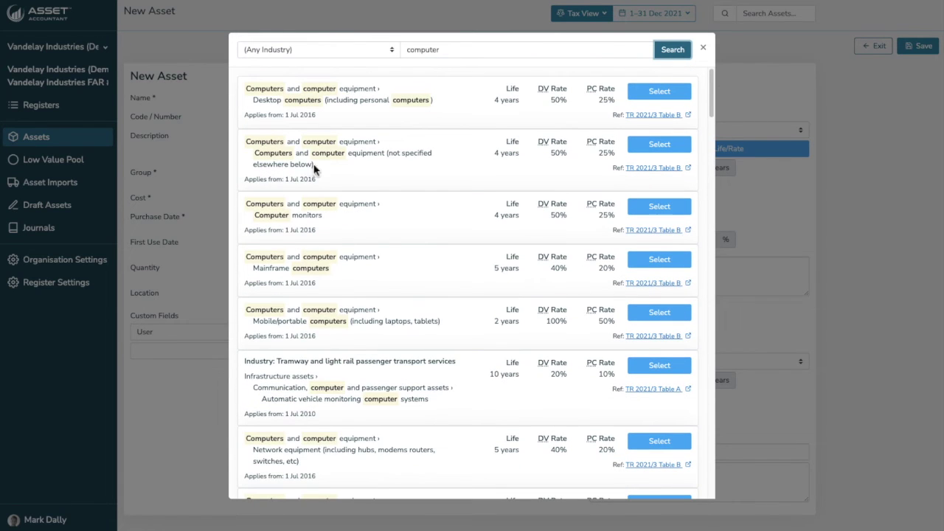
left_click(659, 143)
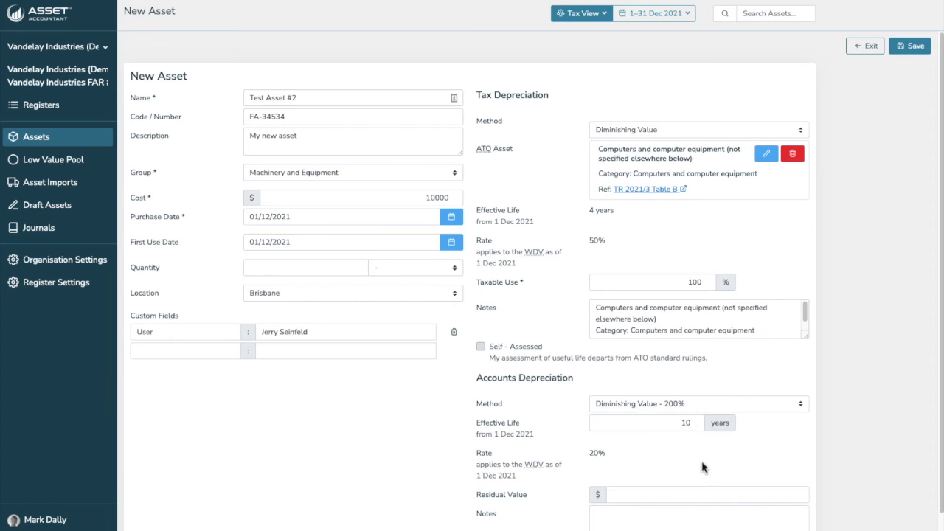
Change the accounts effective life from 10 to 4 years and save Test Asset #2 (FA-34534)
left_click_drag(681, 421, 705, 424)
type("4")
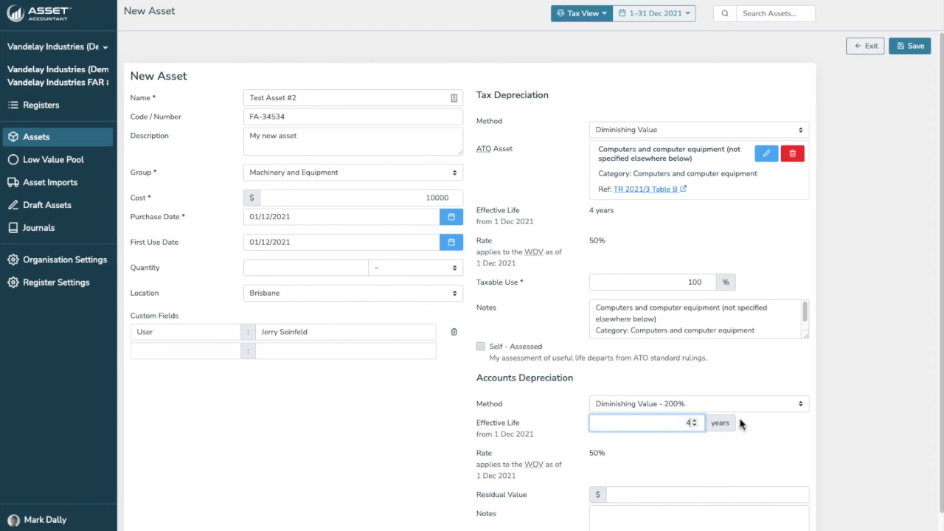
left_click(752, 432)
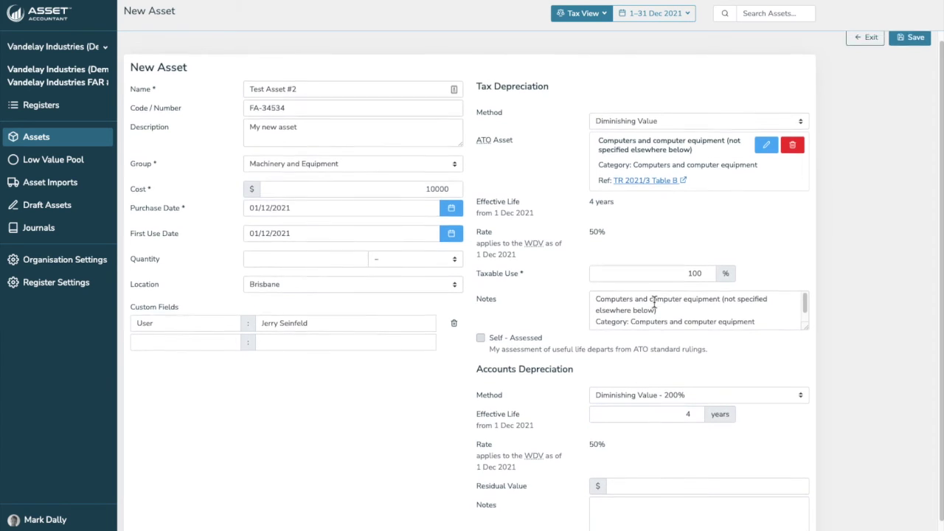
left_click(917, 46)
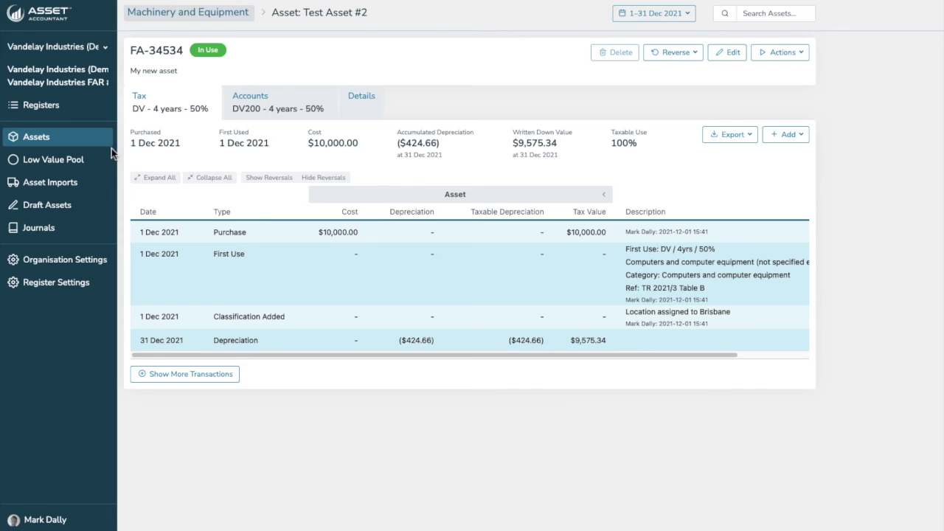
Search assets for 'test', open Test Asset #2, then go to the Low Value Pool reconciliation
left_click(46, 145)
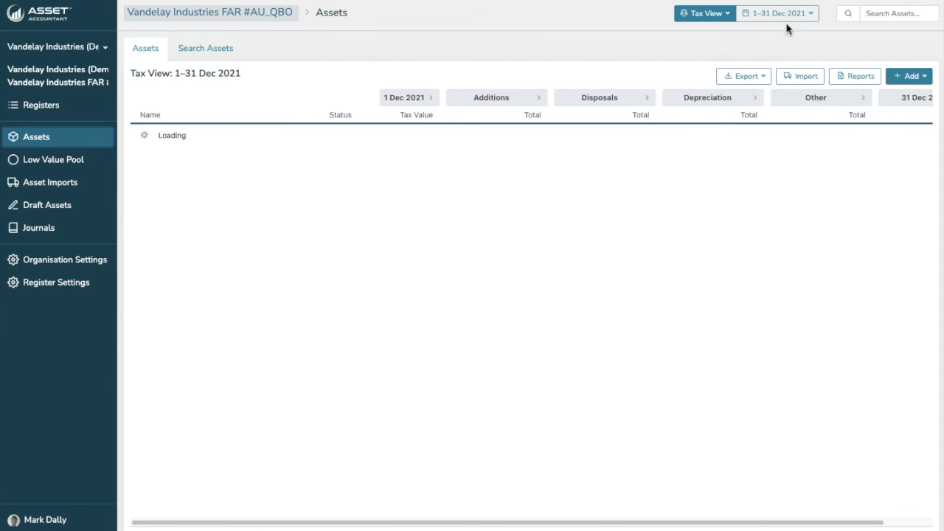
left_click(213, 53)
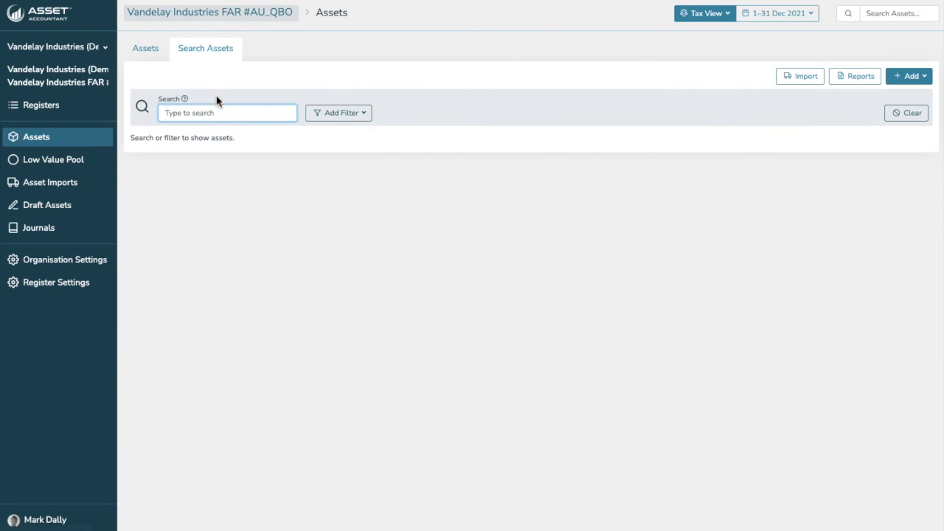
type("test")
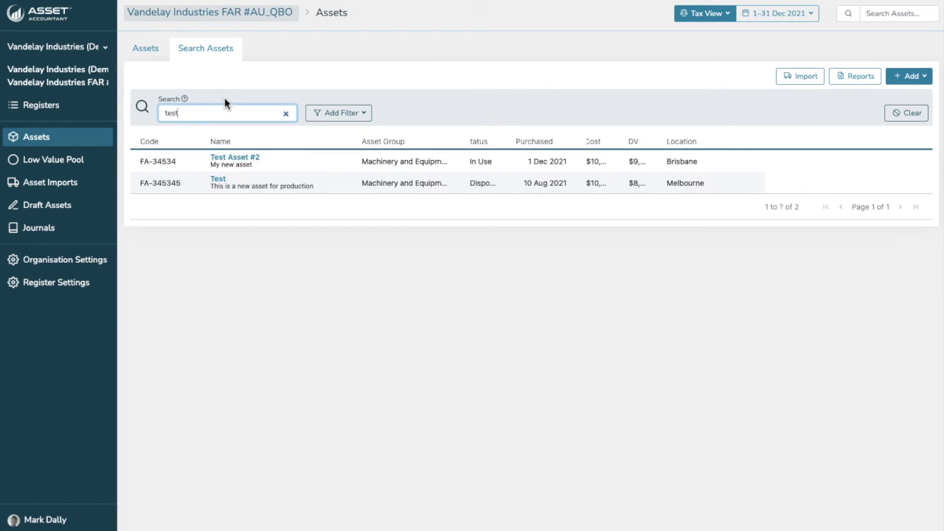
left_click(232, 163)
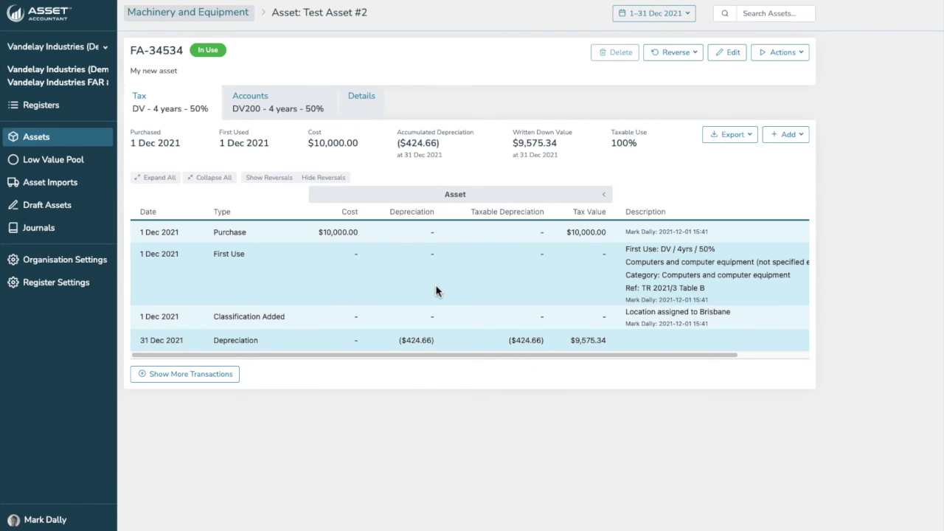
left_click(60, 162)
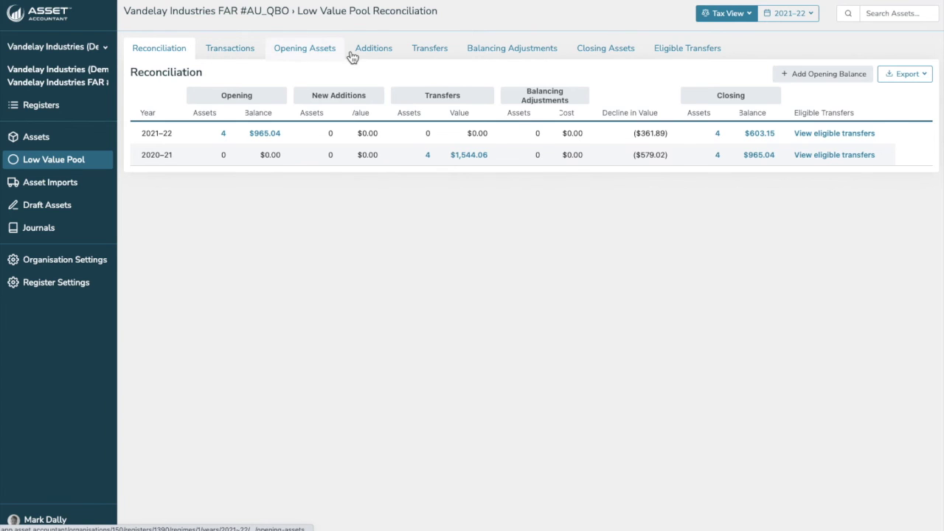
Switch the Low Value Pool to 2020–21 and list its closing assets, then eligible transfers
left_click(812, 22)
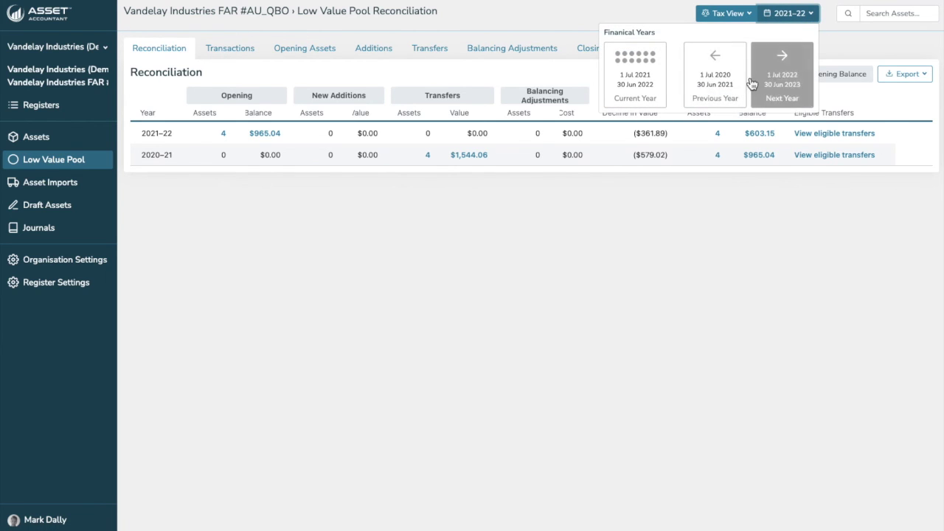
left_click(721, 88)
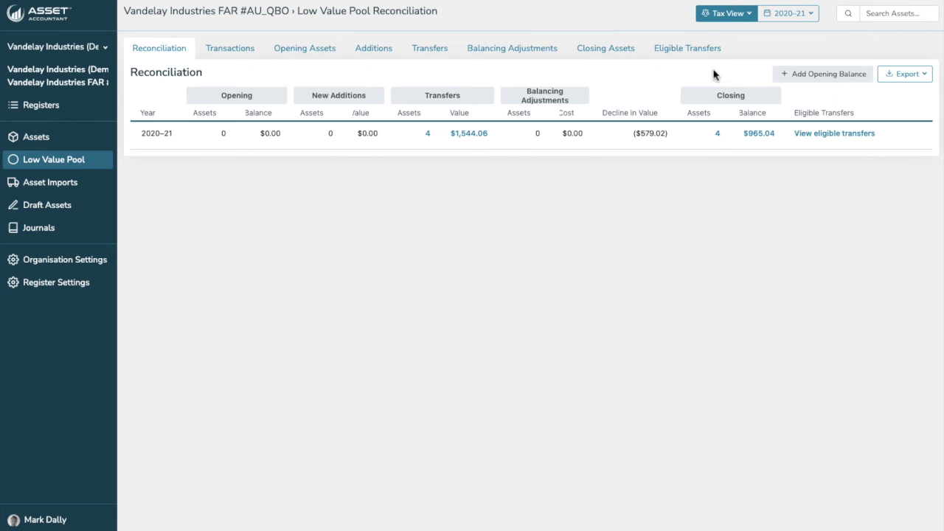
left_click(623, 56)
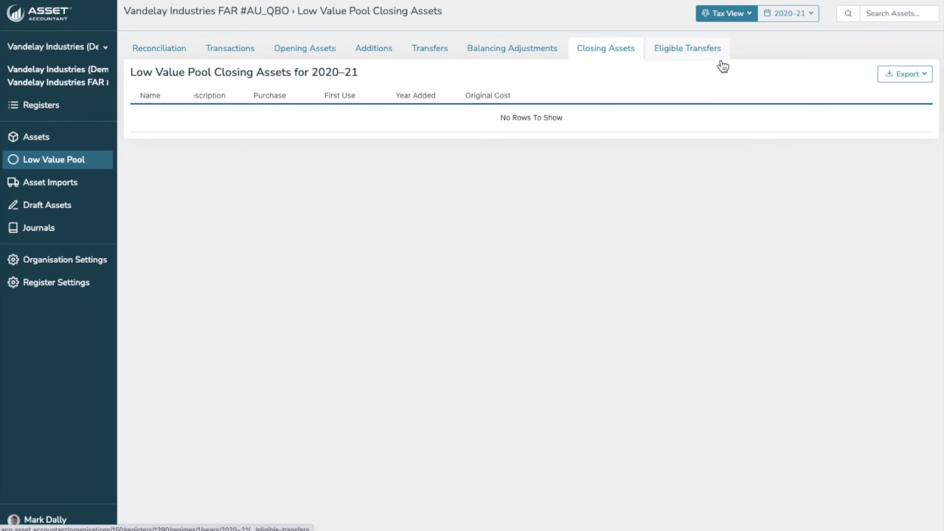
left_click(706, 53)
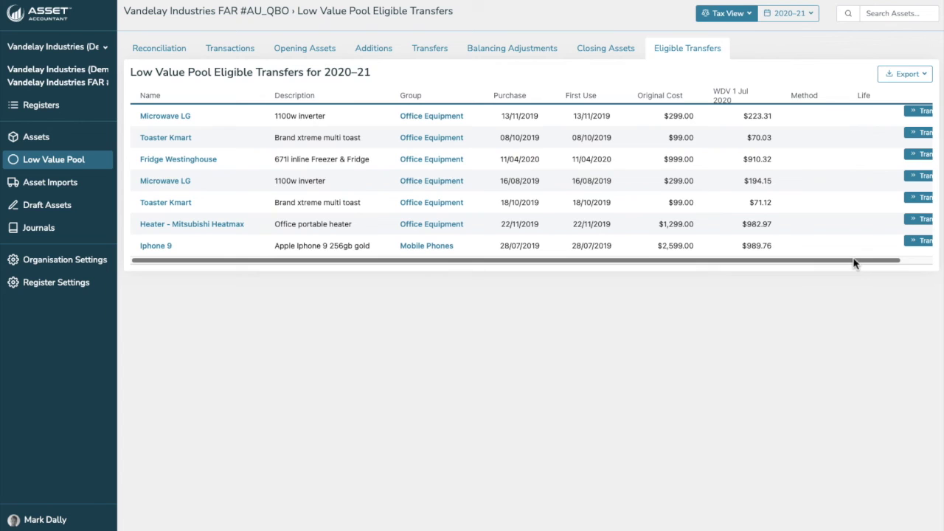
Transfer Microwave LG, Toaster Kmart and Fridge Westinghouse into the pool, then open Microwave LG
left_click_drag(853, 263, 882, 260)
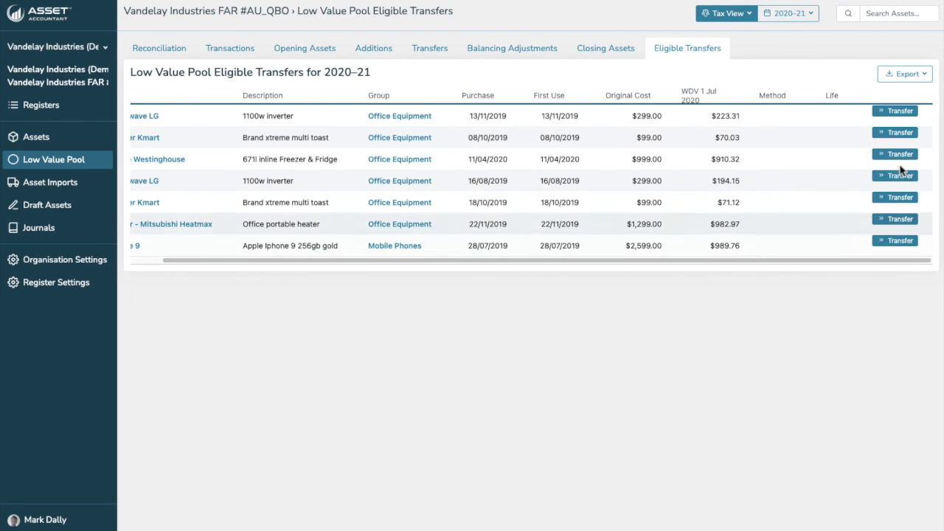
left_click(903, 112)
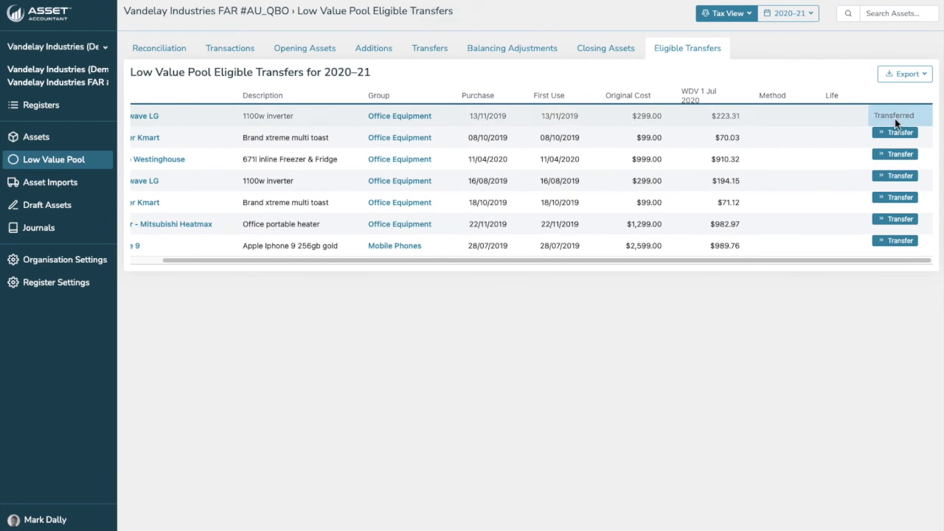
left_click(894, 134)
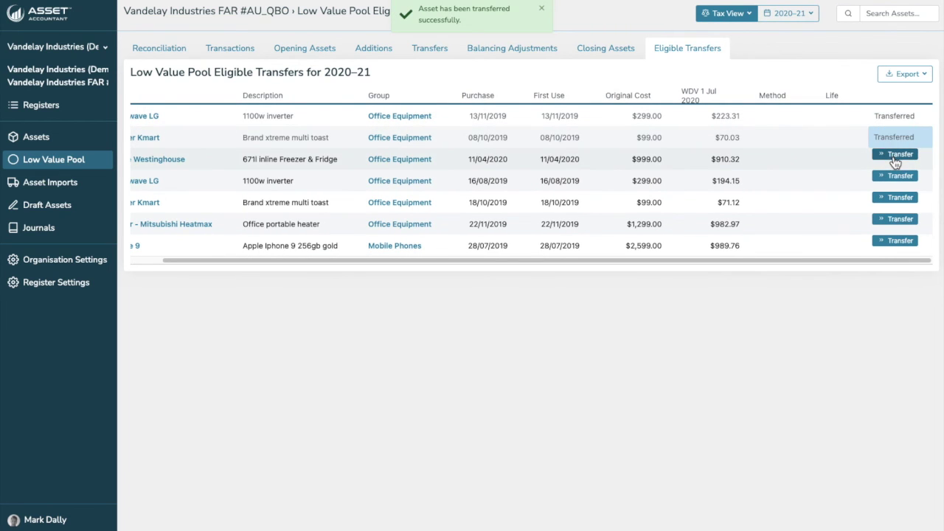
left_click(894, 157)
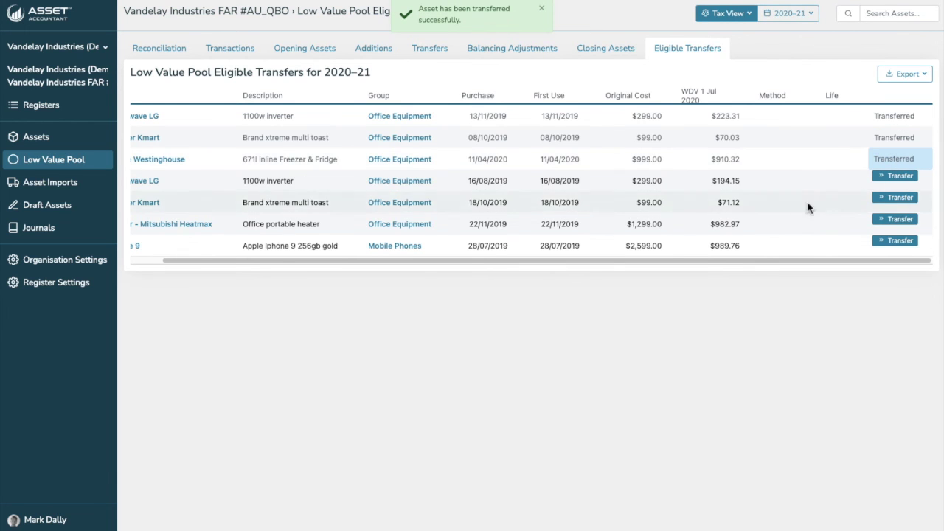
left_click_drag(792, 260, 533, 248)
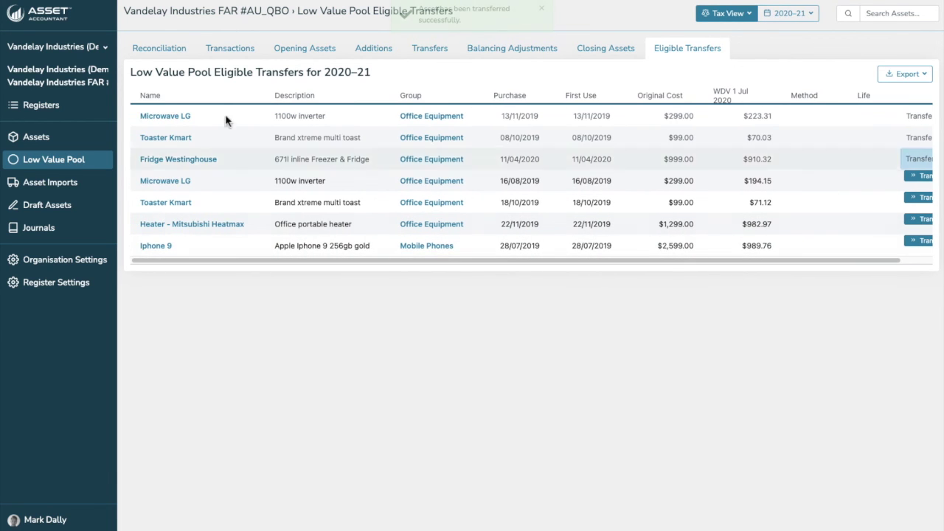
left_click(178, 121)
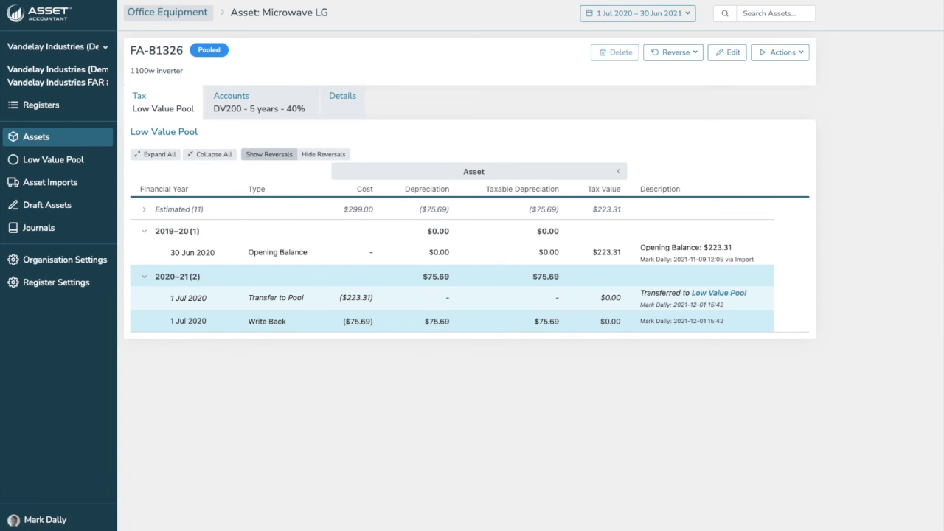
left_click(244, 101)
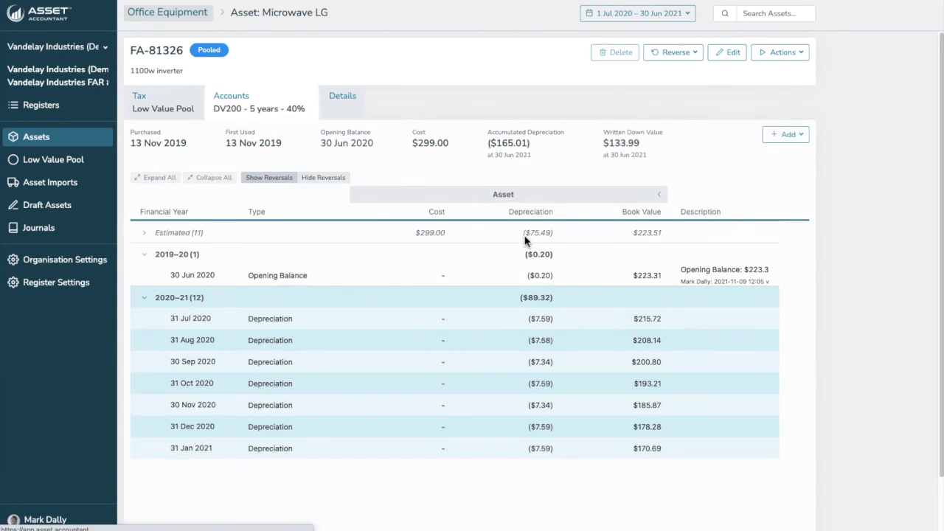
scroll(610, 330, "down", 2)
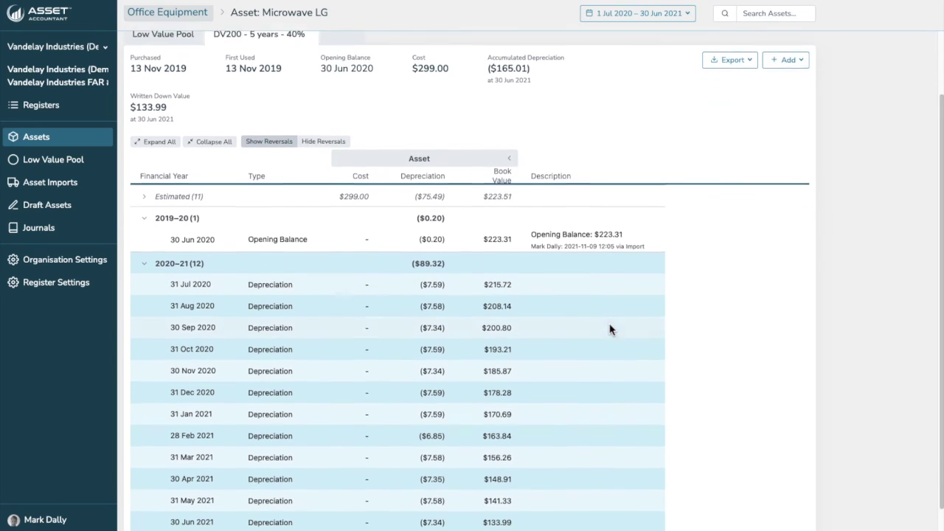
scroll(610, 330, "down", 1)
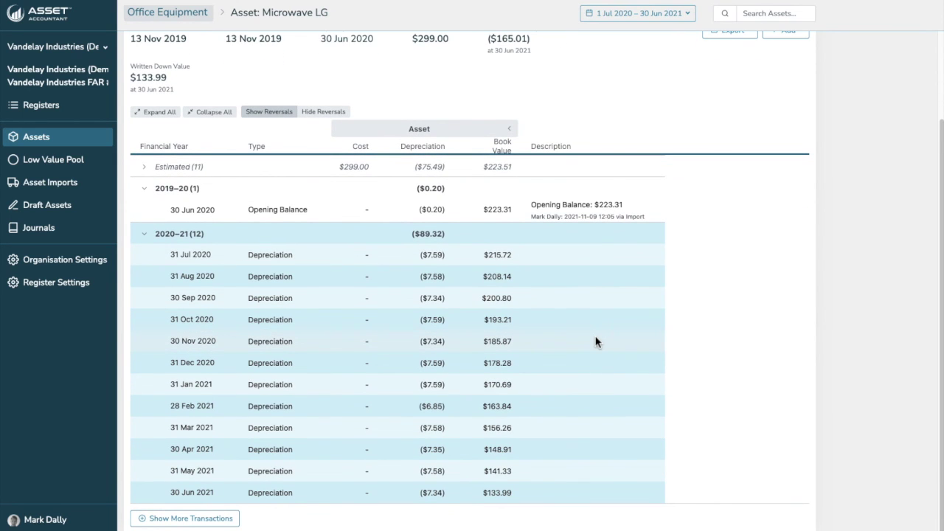
scroll(596, 341, "up", 3)
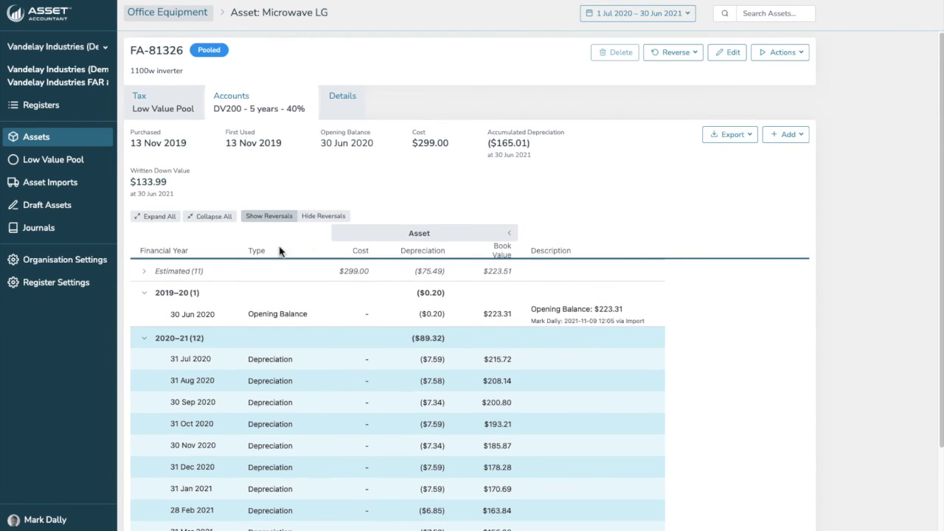
left_click(151, 107)
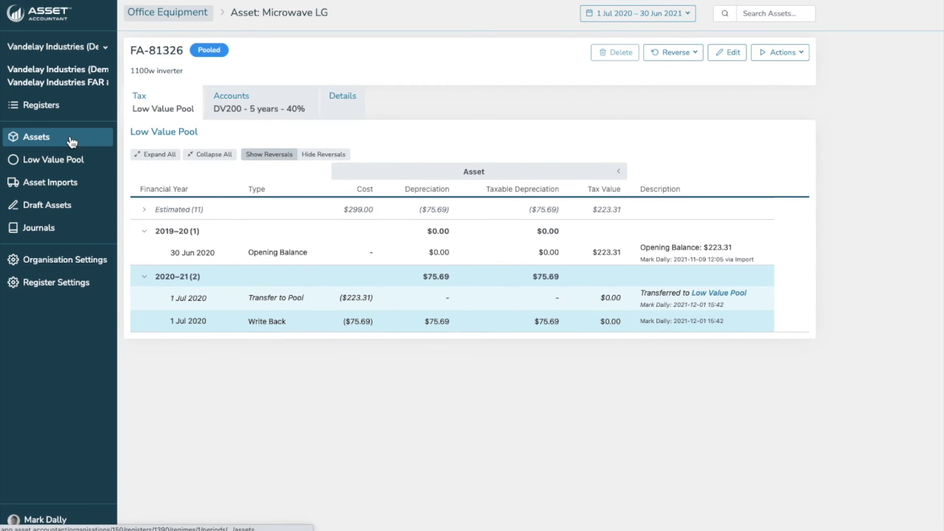
Create the 31/12/2021 movements journal, then collapse and re-expand its depreciation lines
left_click(35, 232)
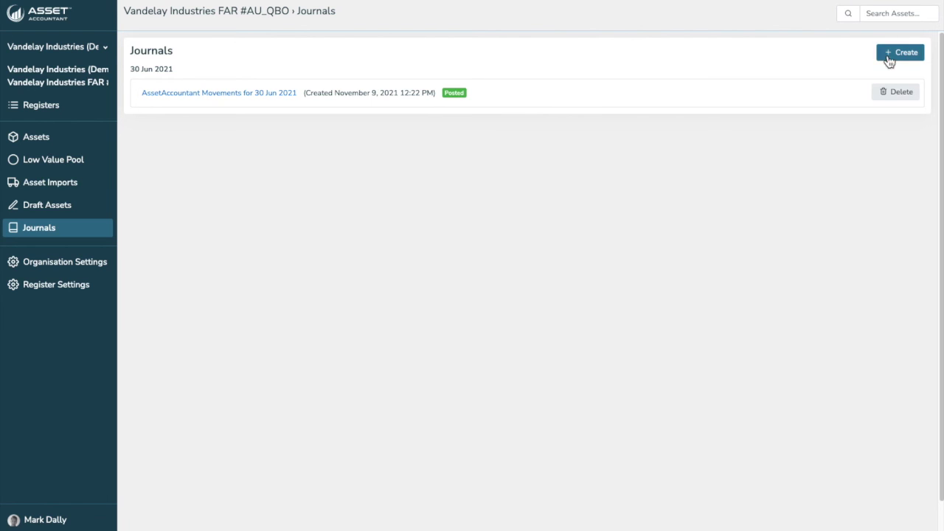
left_click(899, 52)
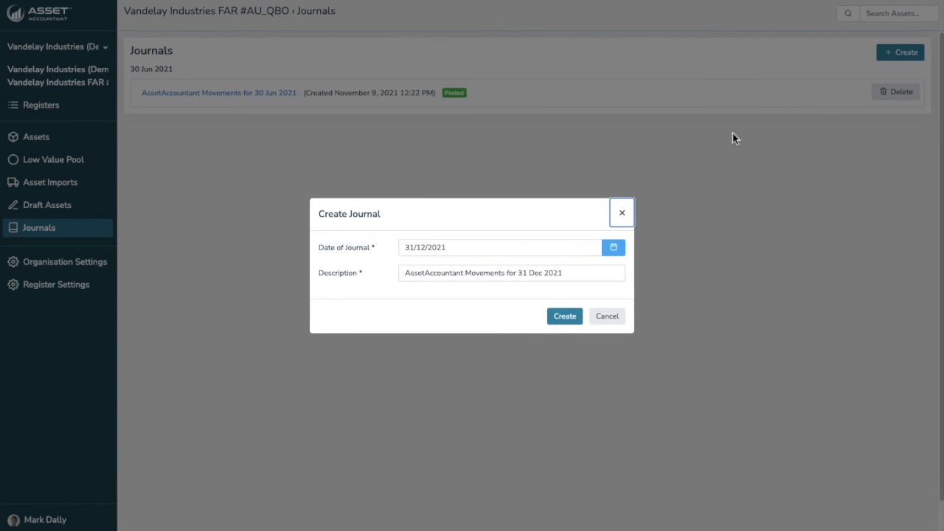
left_click(557, 317)
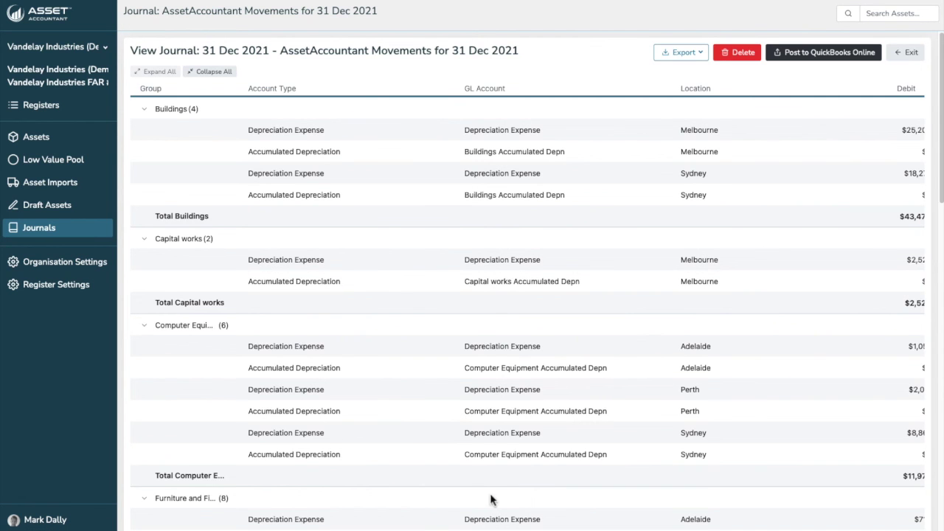
left_click(213, 72)
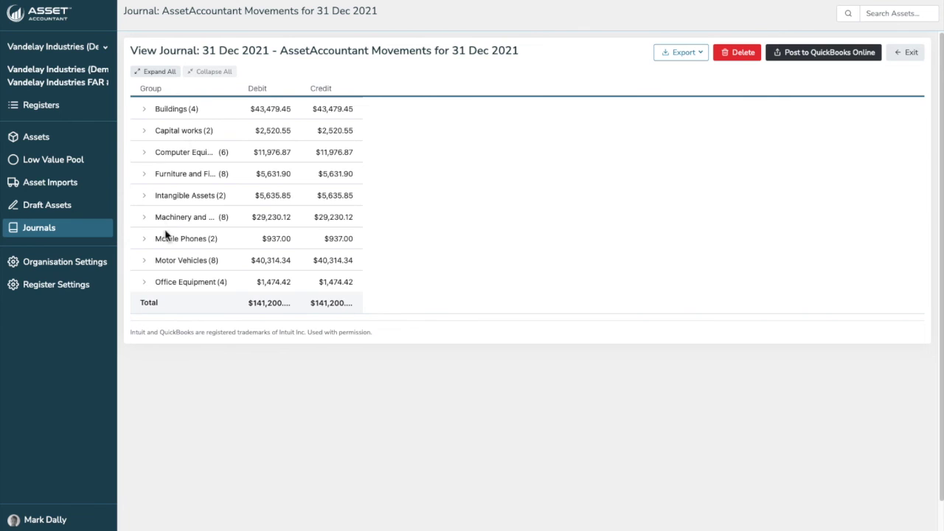
left_click(158, 71)
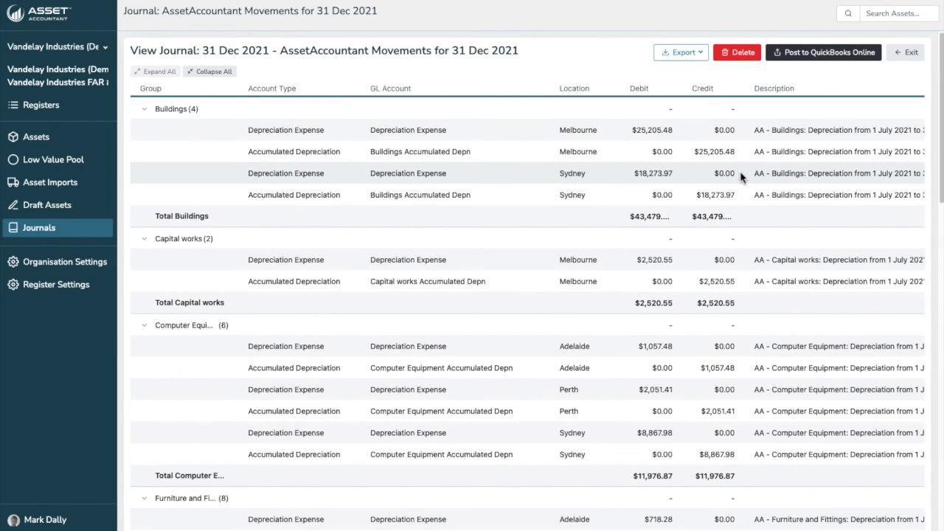
Post the journal's Depreciation lines to QuickBooks Online, creating Journal Entry no.45
left_click(794, 56)
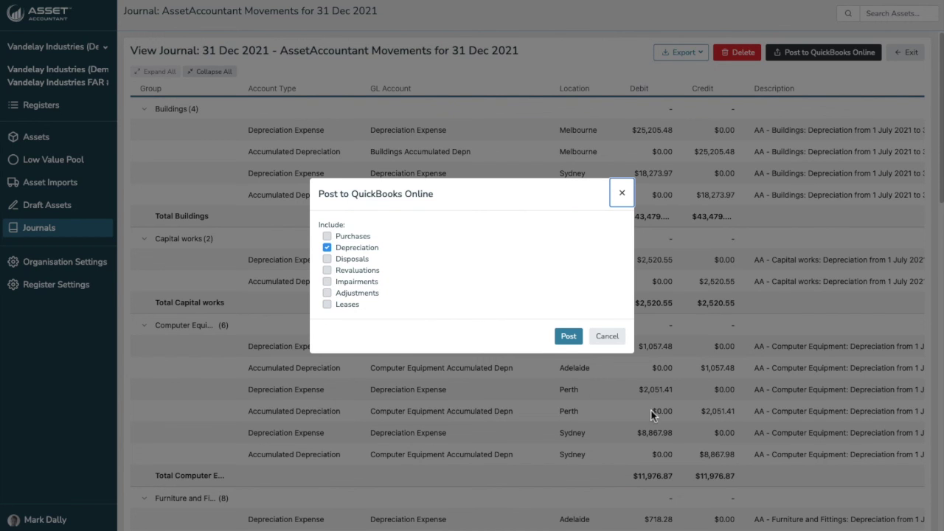
left_click(569, 337)
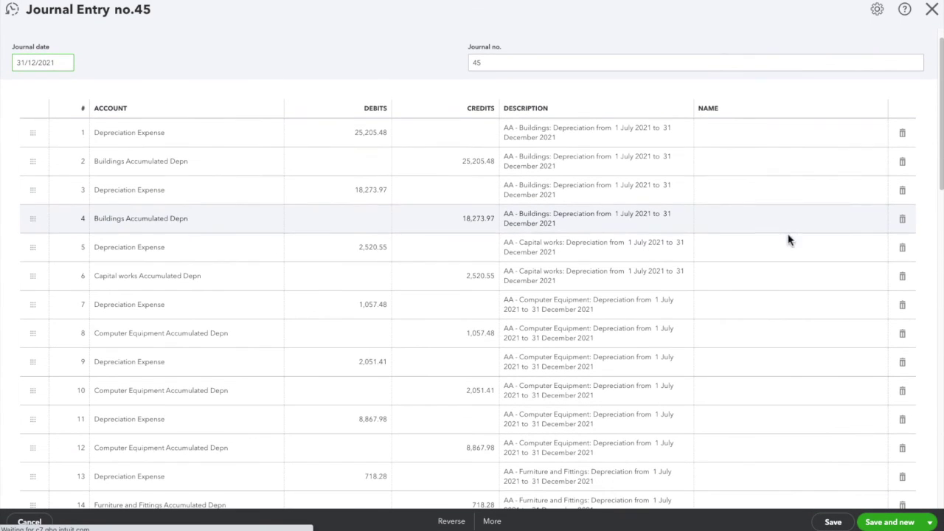
Check Journal Entry no.45's 121,200.50 totals and 31 Dec 2021 memo, then close it
scroll(100, 145, "down", 15)
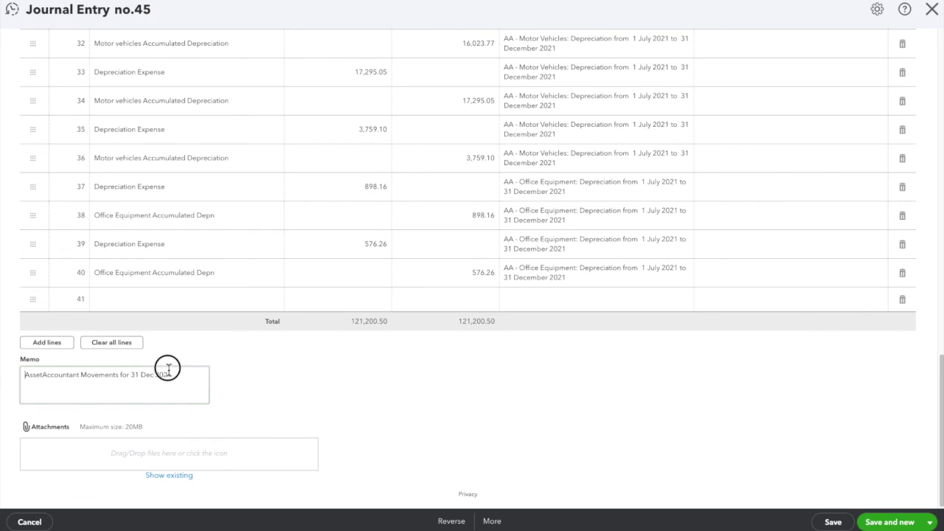
left_click_drag(175, 375, 38, 363)
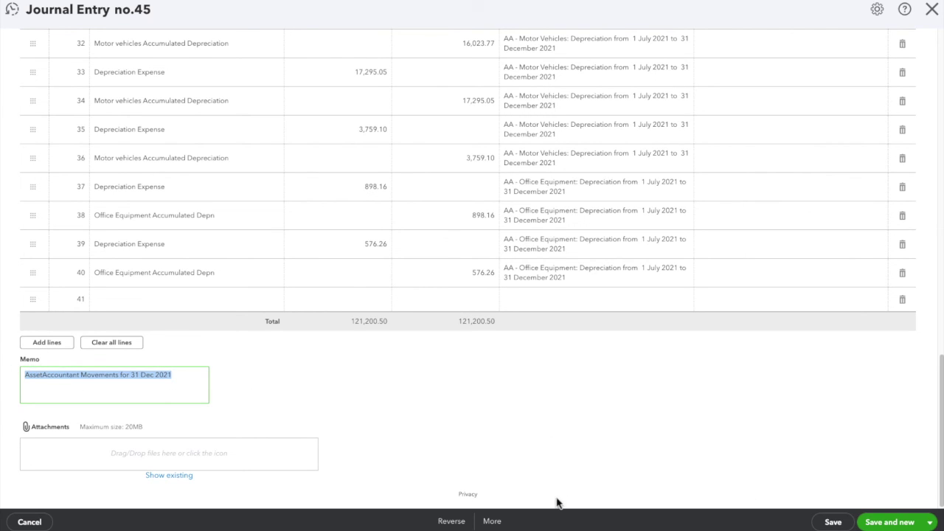
left_click(932, 10)
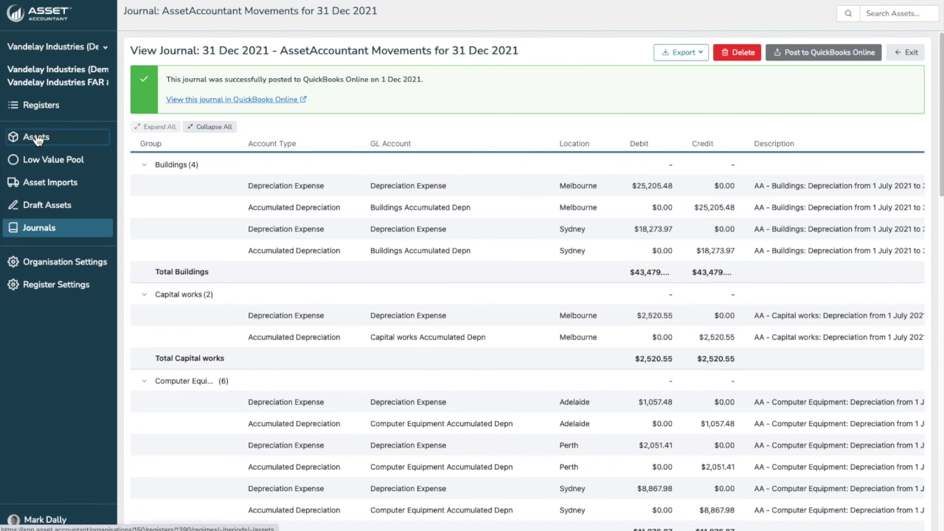
Go to the Assets page to load the asset group summary for 1 Jul 2020 – 30 Jun 2021
left_click(37, 139)
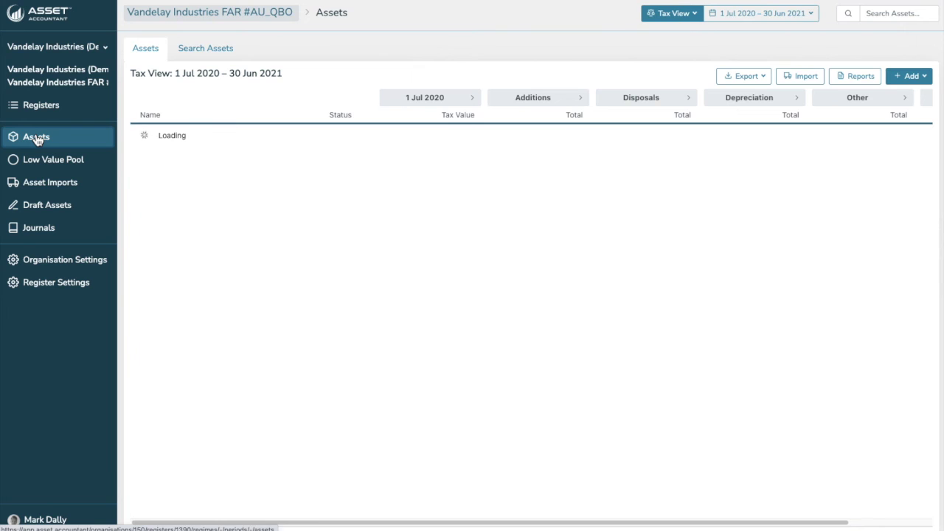